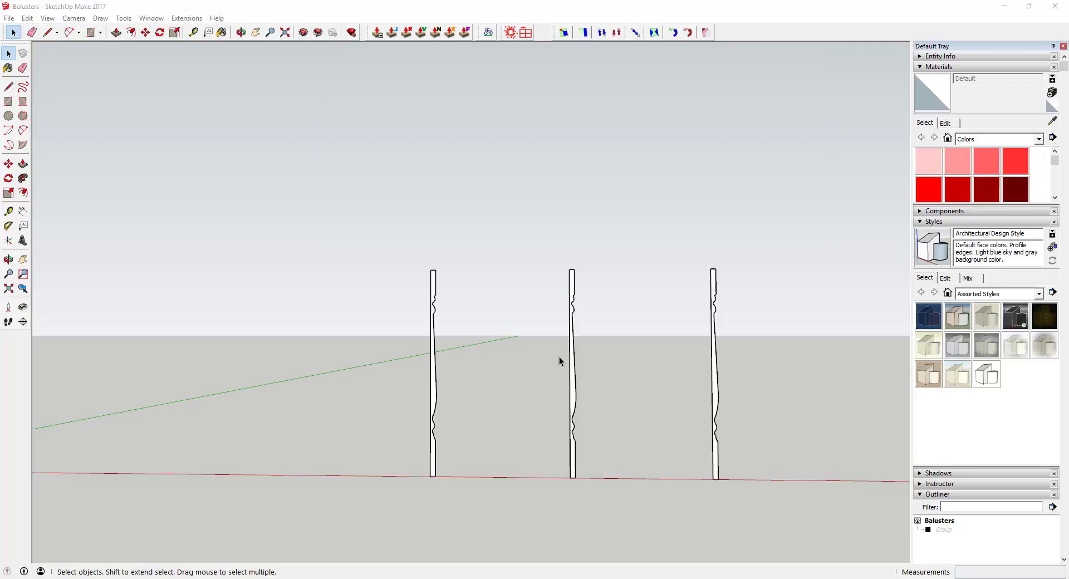
# Draw a 6-inch-radius circle on the ground centred at the left profile's base corner.
pyautogui.moveTo(559, 359); pyautogui.dragTo(572, 425, button='middle')
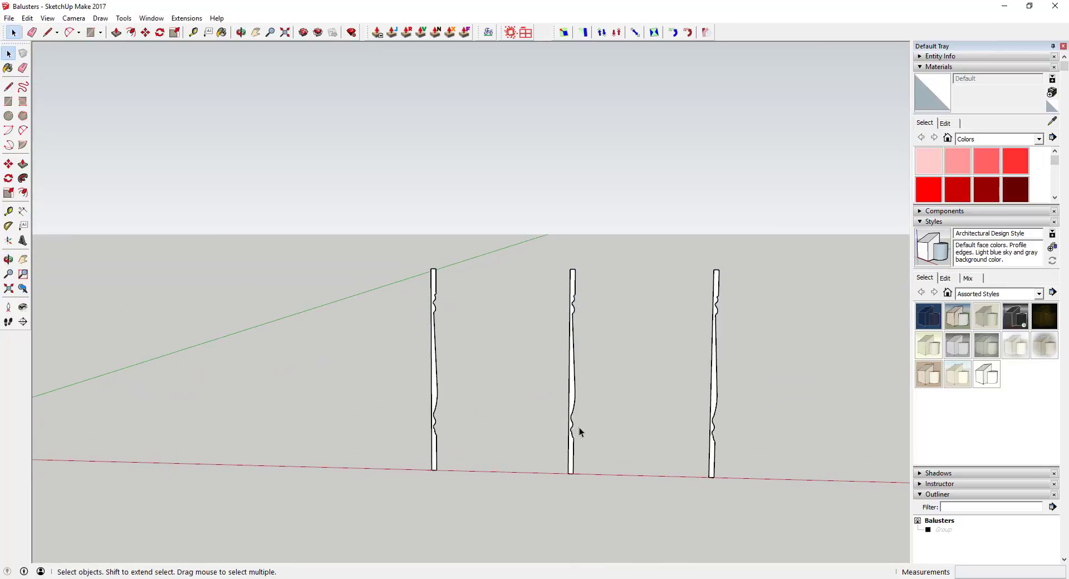
pyautogui.scroll(4, 439, 474)
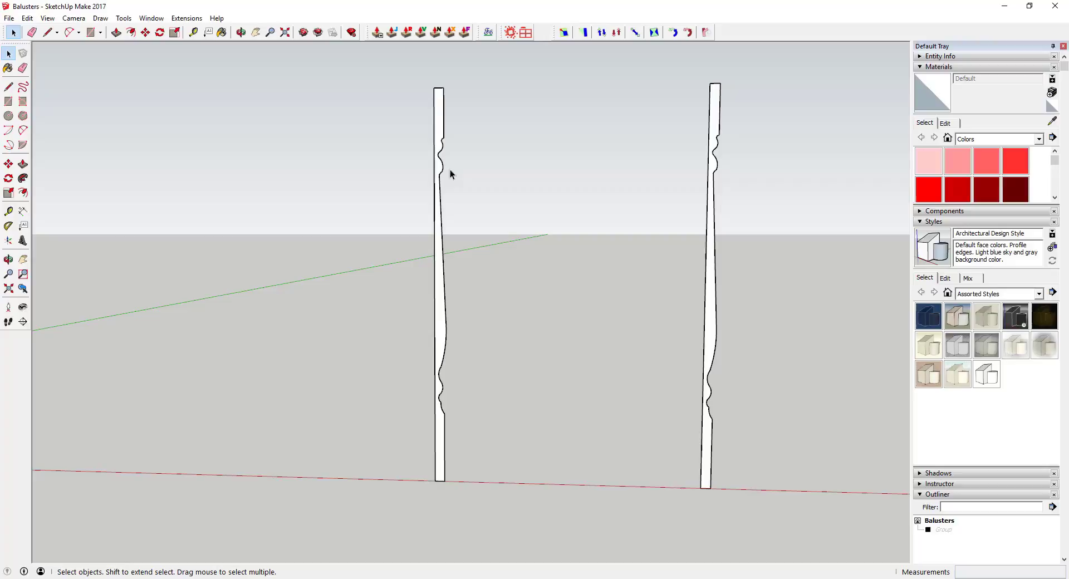
pyautogui.click(438, 117)
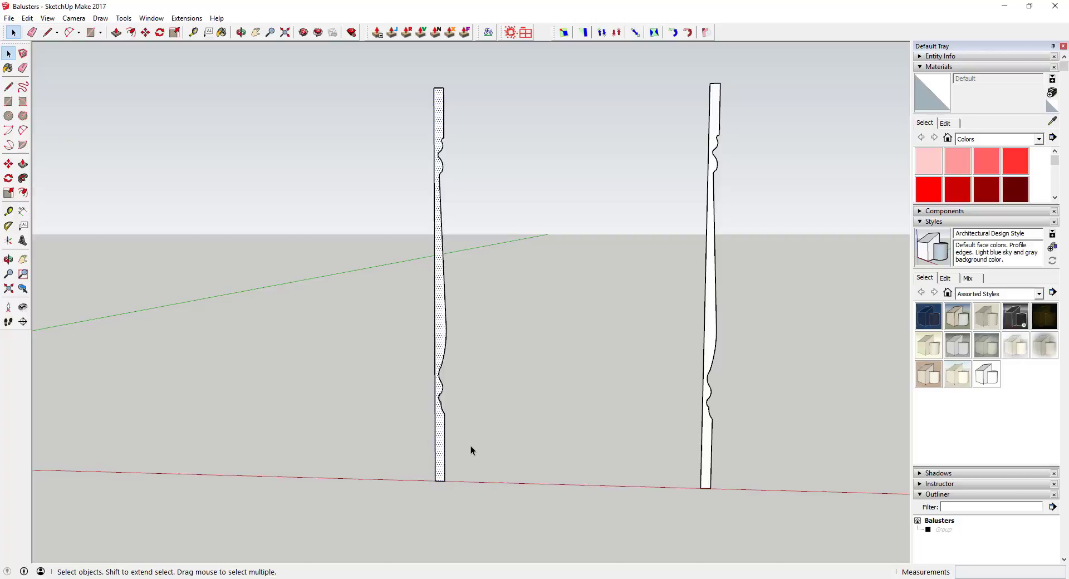
pyautogui.click(465, 482)
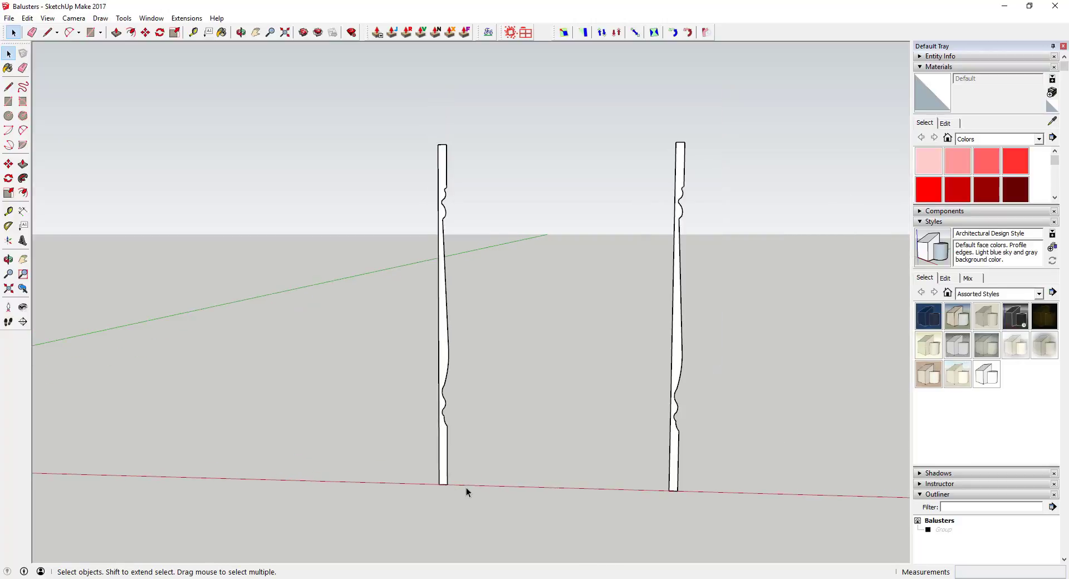
pyautogui.press('c')
pyautogui.click(439, 483)
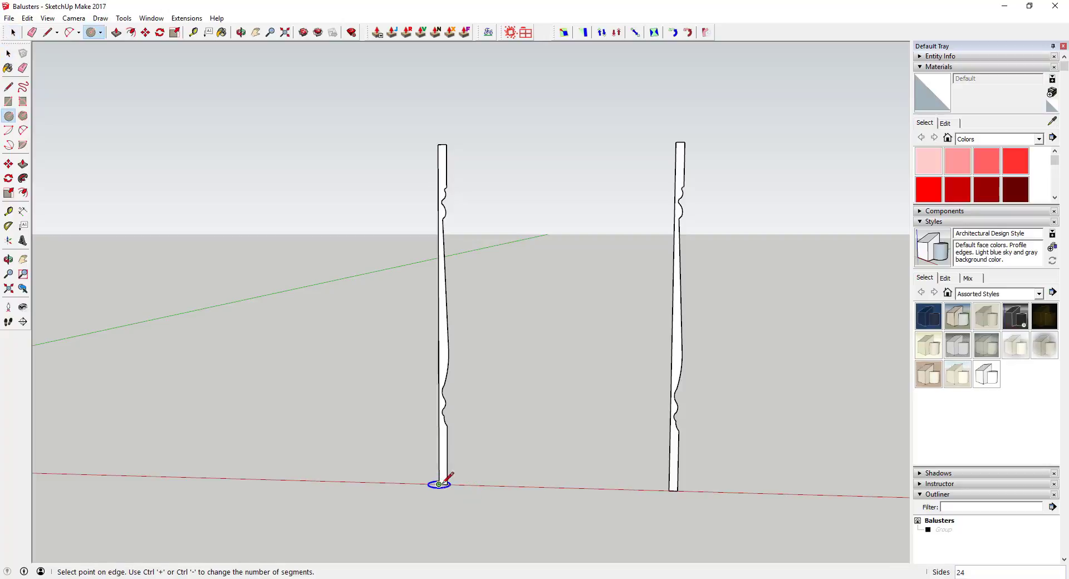
pyautogui.click(500, 483)
pyautogui.press('space')
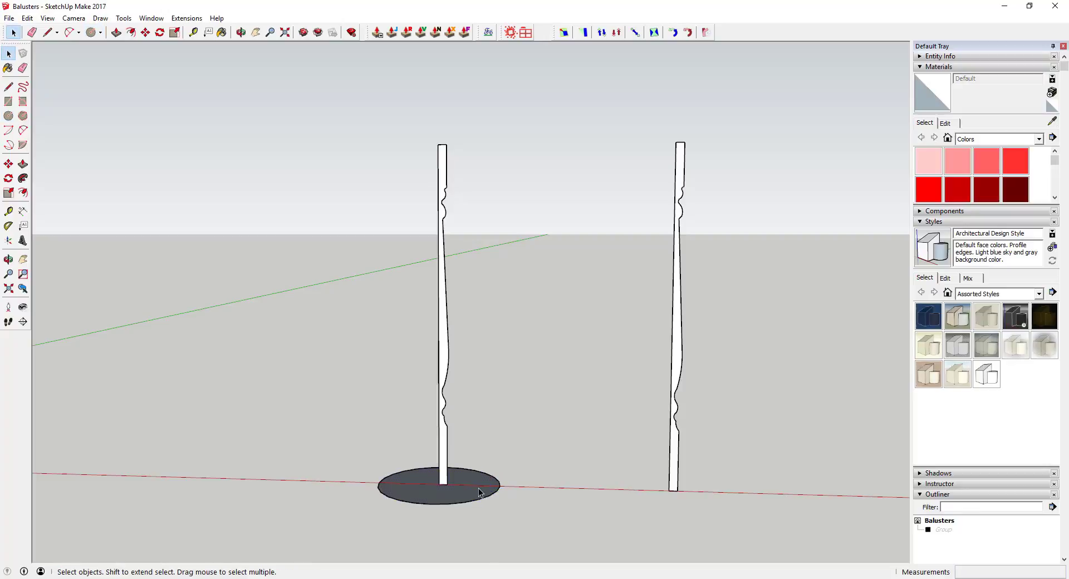
# Select the left profile face, then the circle's outline as the sweep path.
pyautogui.scroll(2, 467, 495)
pyautogui.scroll(-2, 497, 440)
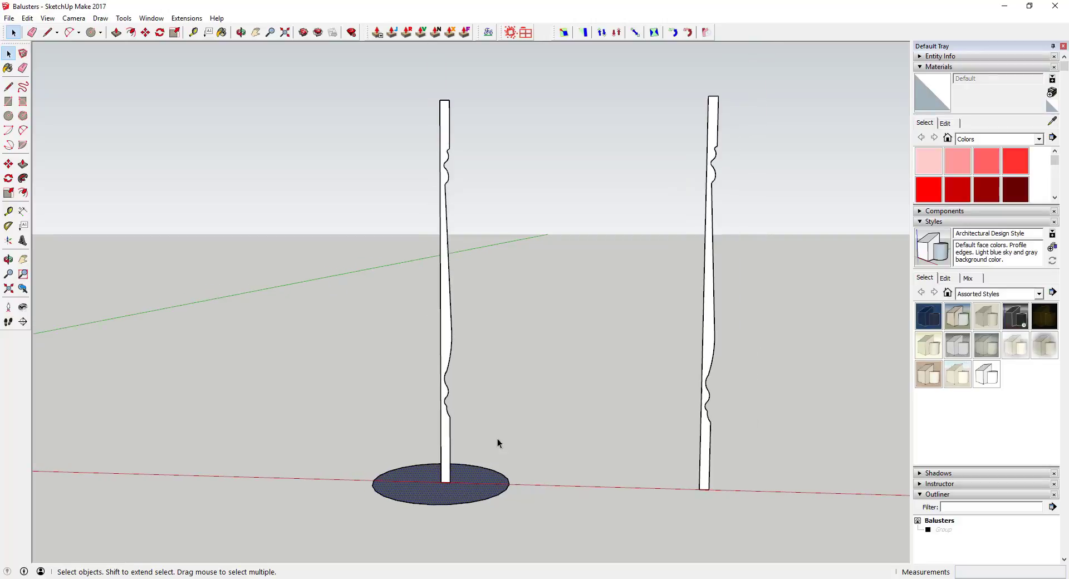
pyautogui.scroll(1, 541, 333)
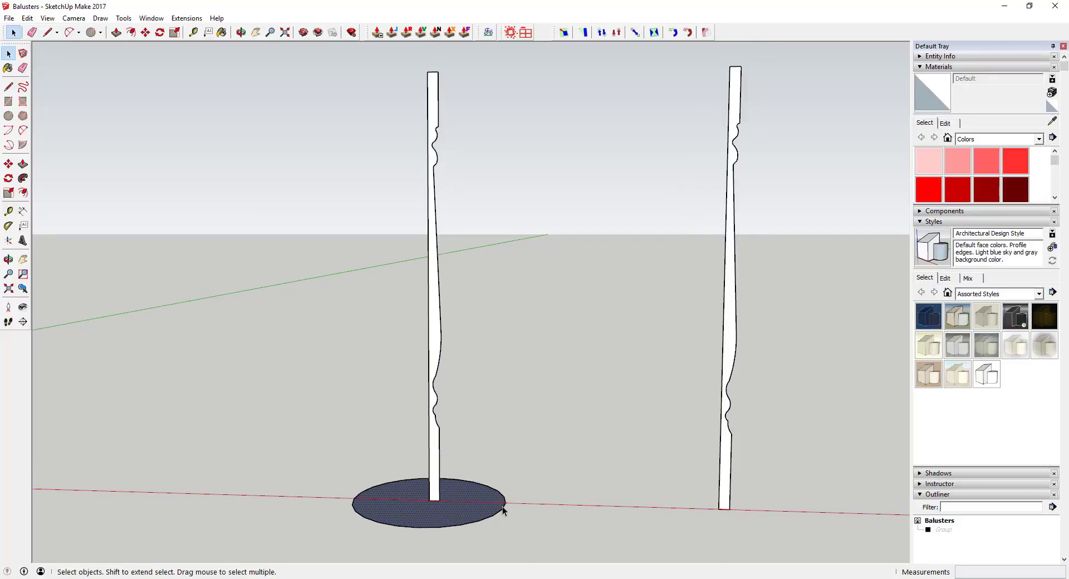
pyautogui.scroll(-2, 503, 511)
pyautogui.scroll(2, 482, 438)
pyautogui.scroll(-2, 457, 456)
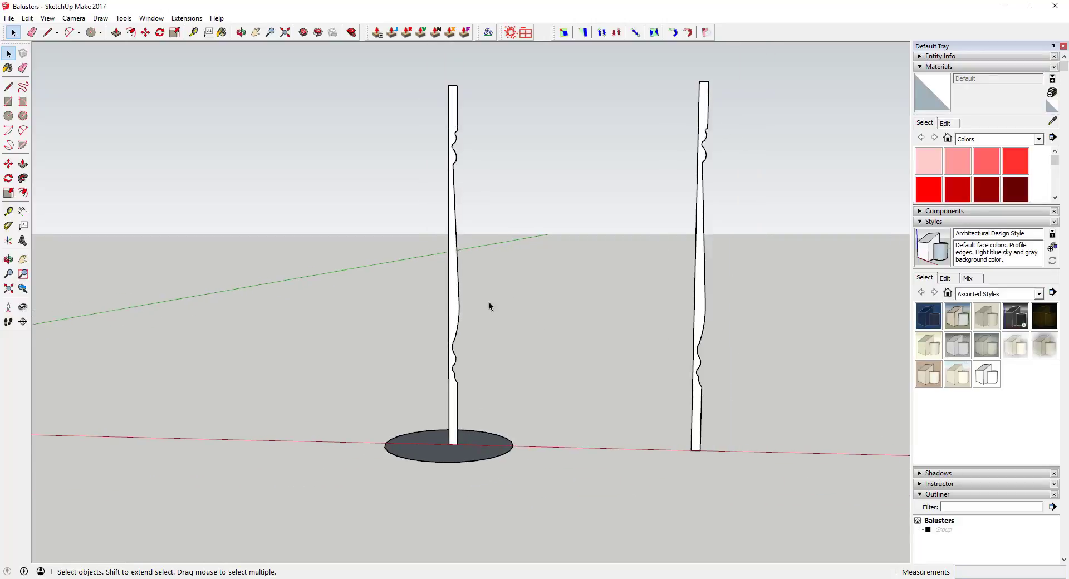
pyautogui.scroll(2, 489, 275)
pyautogui.scroll(-1, 441, 485)
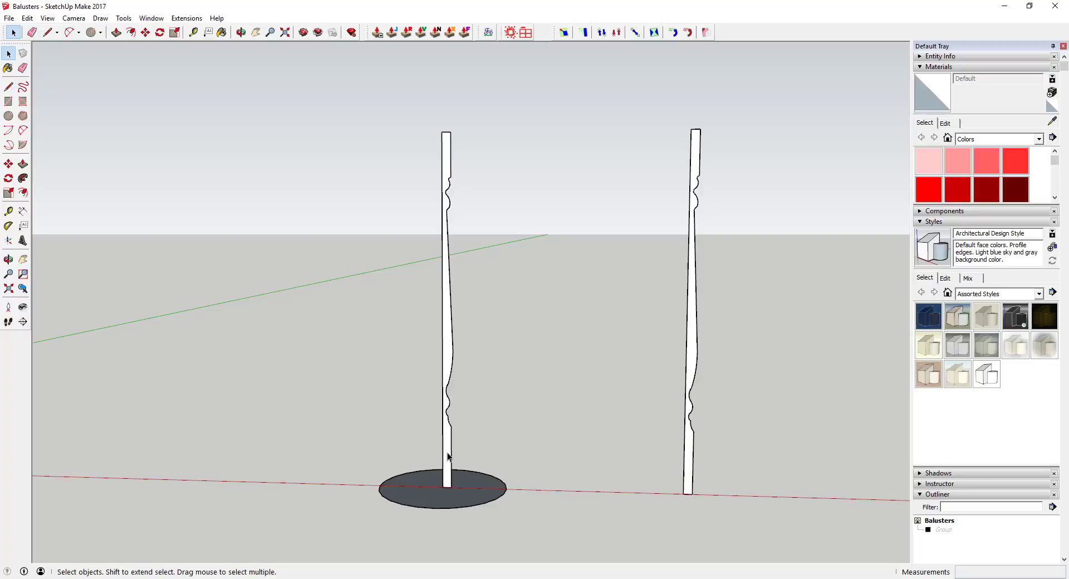
pyautogui.click(446, 298)
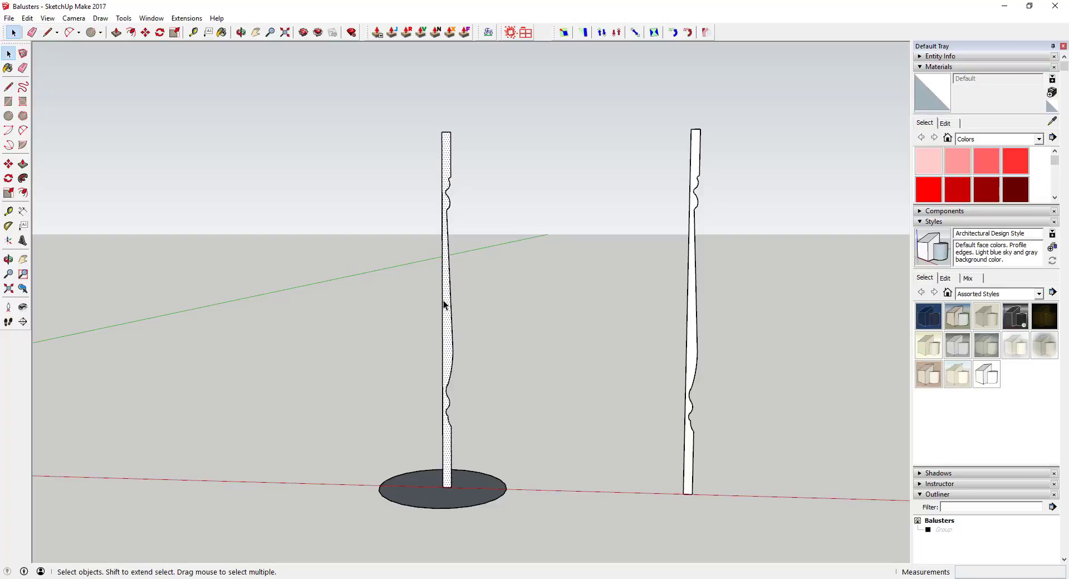
pyautogui.scroll(-2, 445, 301)
pyautogui.scroll(2, 445, 303)
pyautogui.scroll(1, 470, 489)
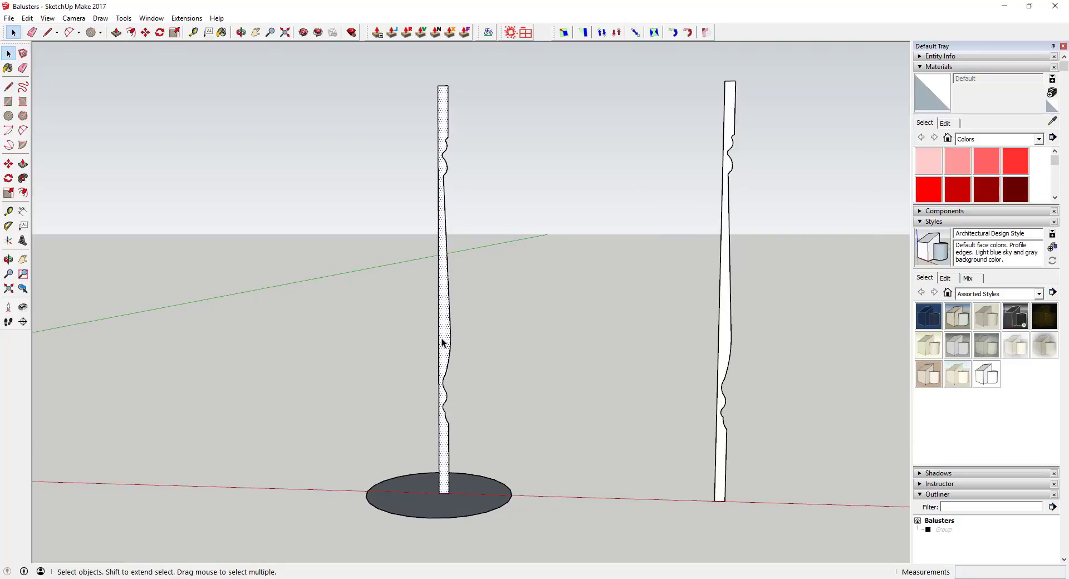
pyautogui.click(495, 511)
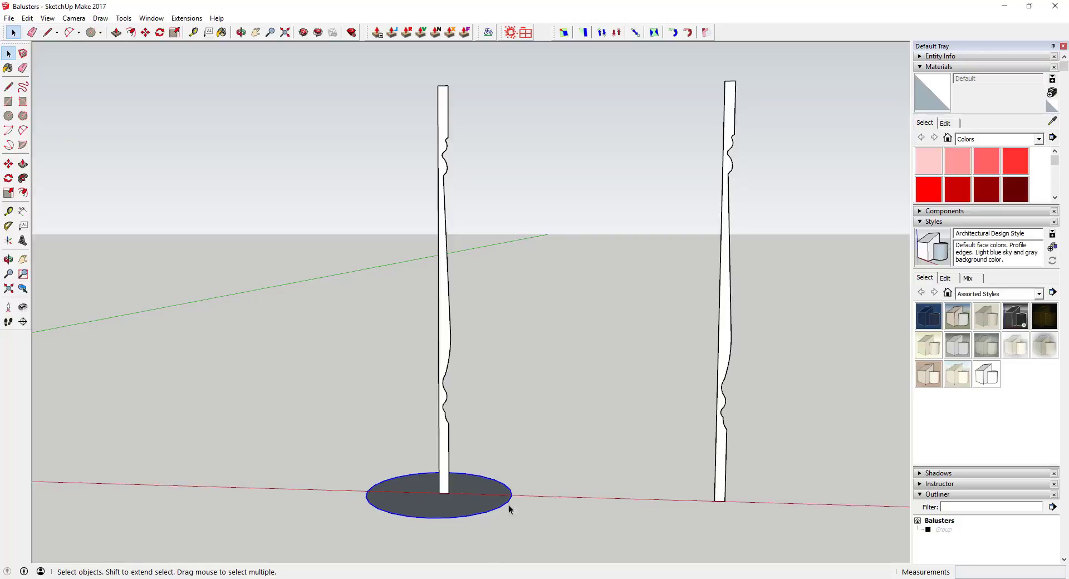
# Sweep the left half-profile around the circle with Follow Me into a round baluster.
pyautogui.click(23, 178)
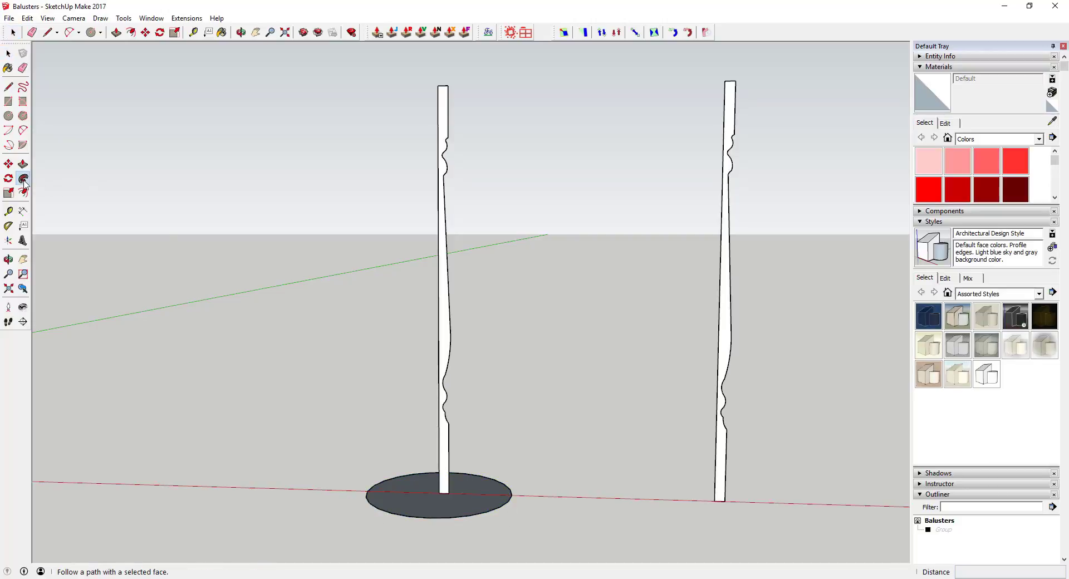
pyautogui.click(448, 318)
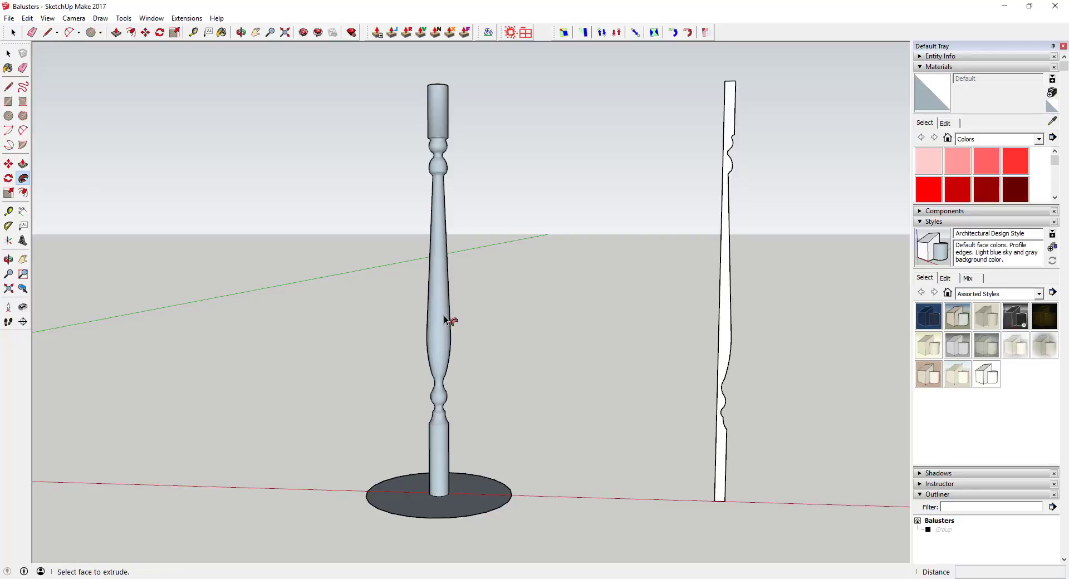
pyautogui.press('space')
# Orient the new round baluster's faces outward and clear the selection.
pyautogui.click(438, 324)
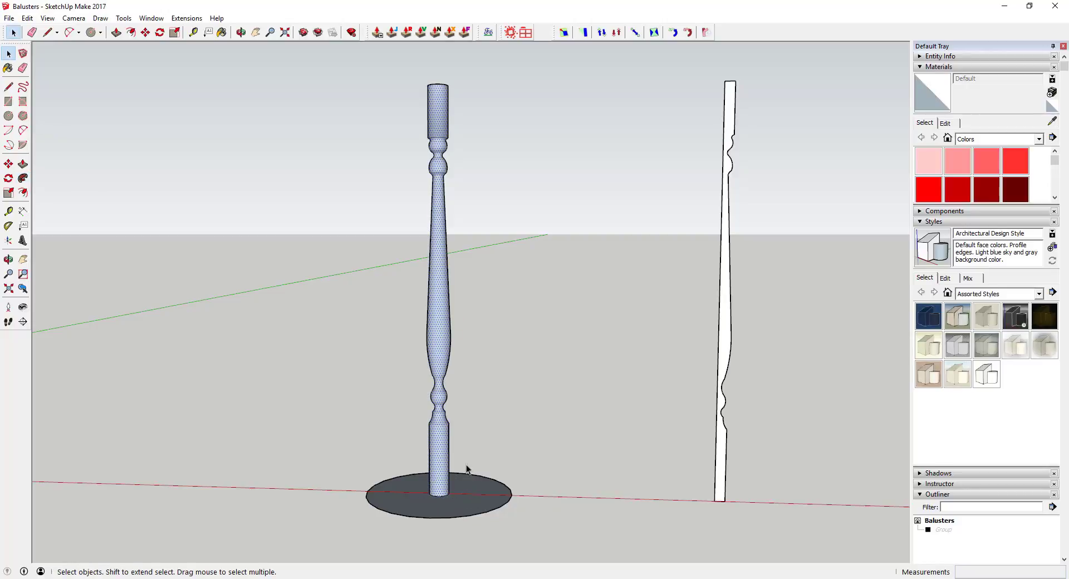
pyautogui.rightClick(434, 343)
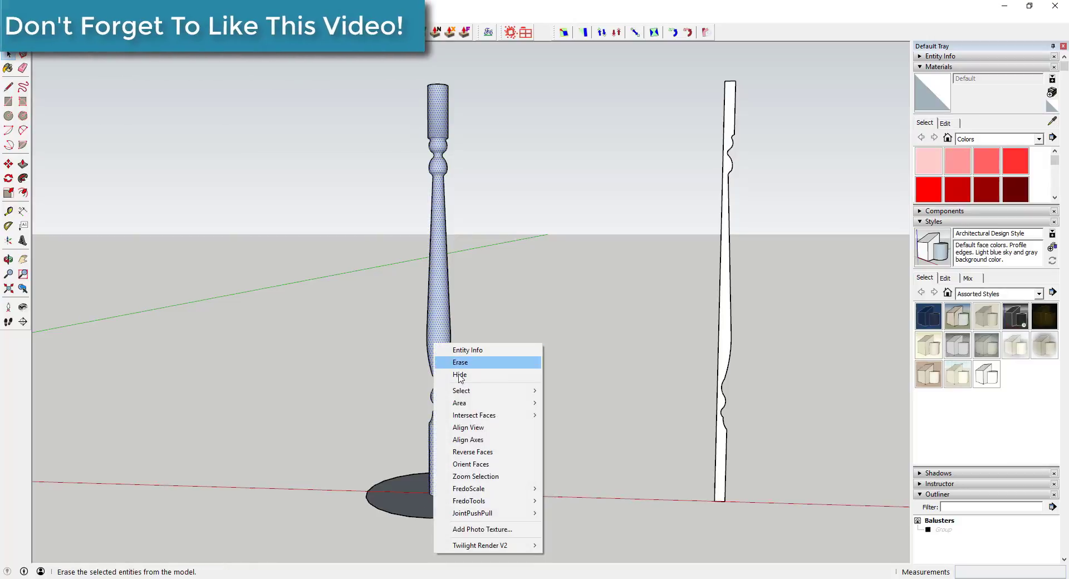
pyautogui.click(471, 463)
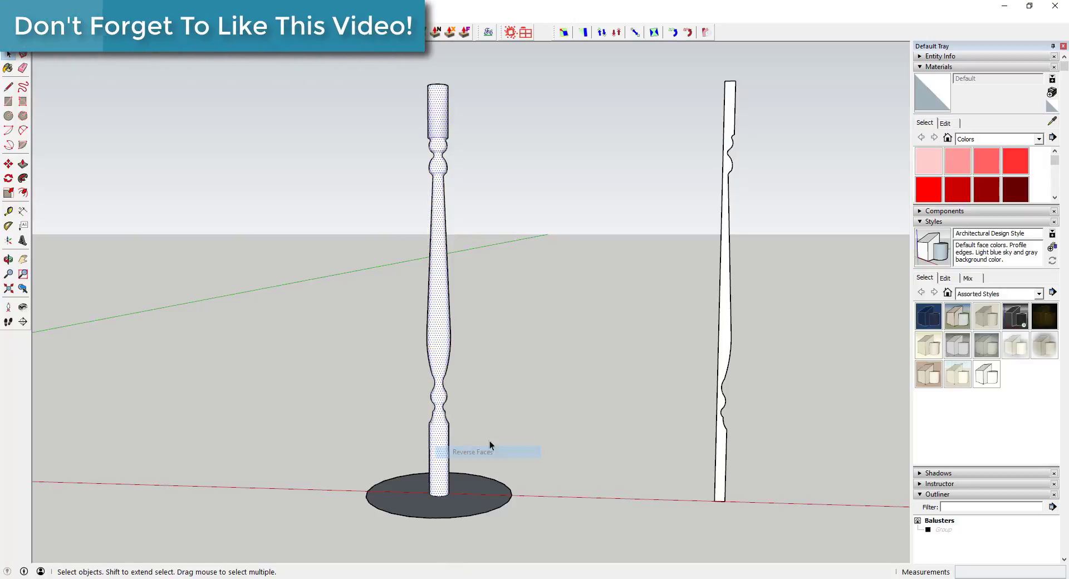
pyautogui.rightClick(436, 290)
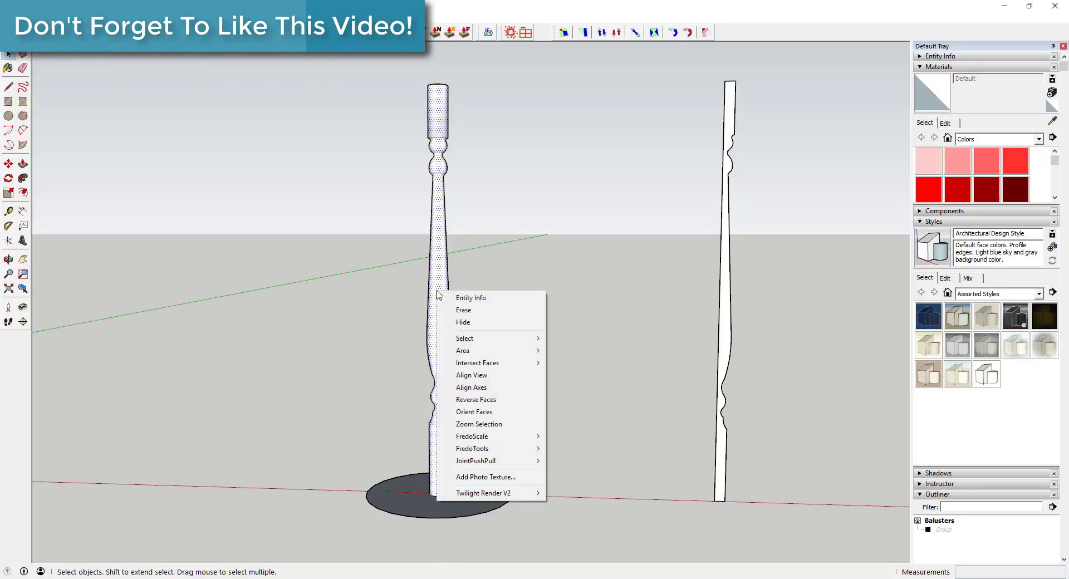
pyautogui.click(607, 388)
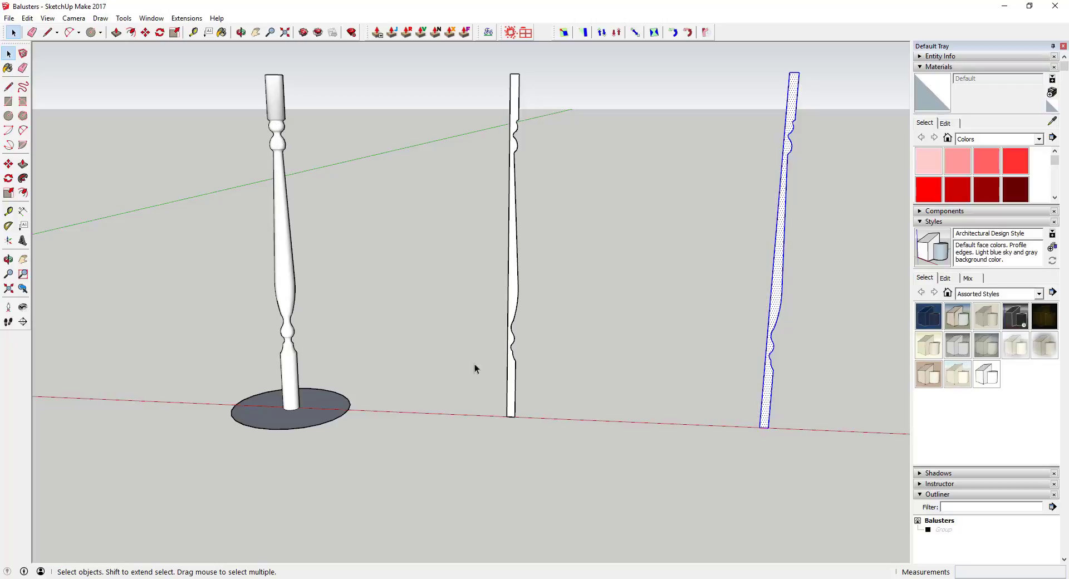
# Draw guide lines from the middle profile's base: 3 inches along green, 6 inches along red and green.
pyautogui.click(513, 434)
pyautogui.press('l')
pyautogui.scroll(4, 502, 419)
pyautogui.click(507, 416)
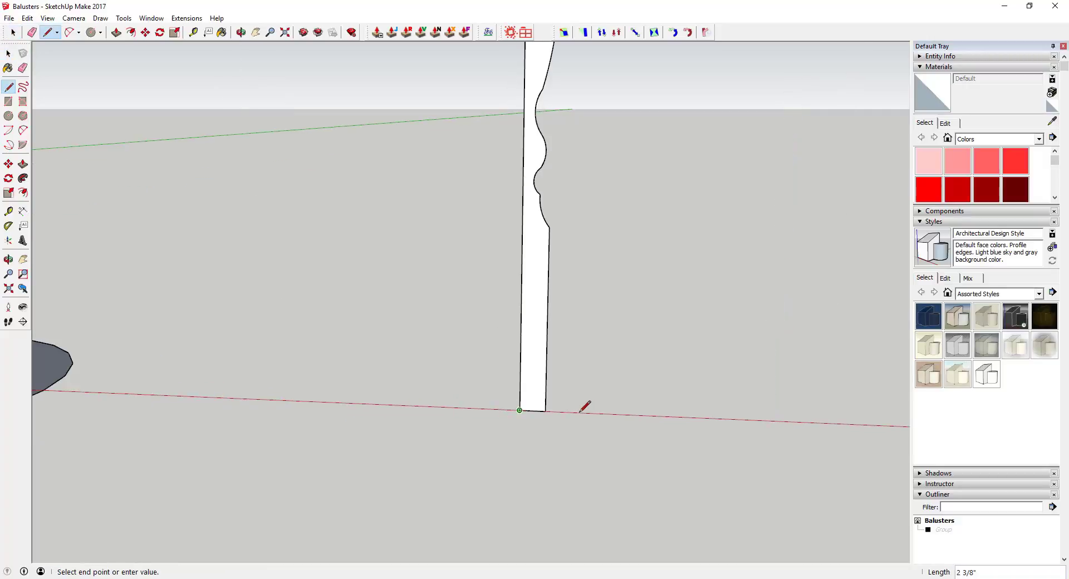
pyautogui.click(595, 413)
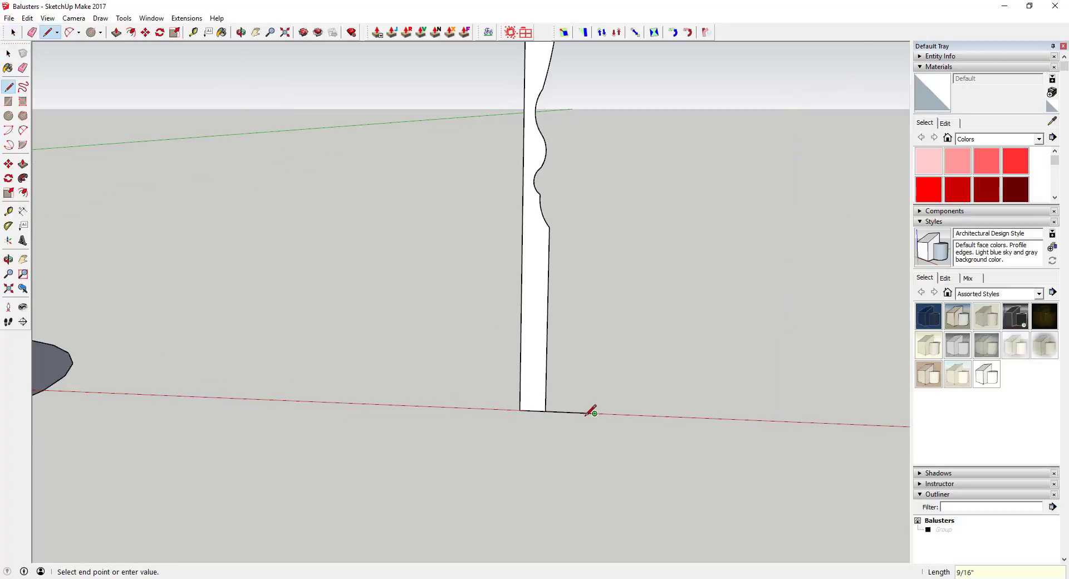
pyautogui.click(593, 388)
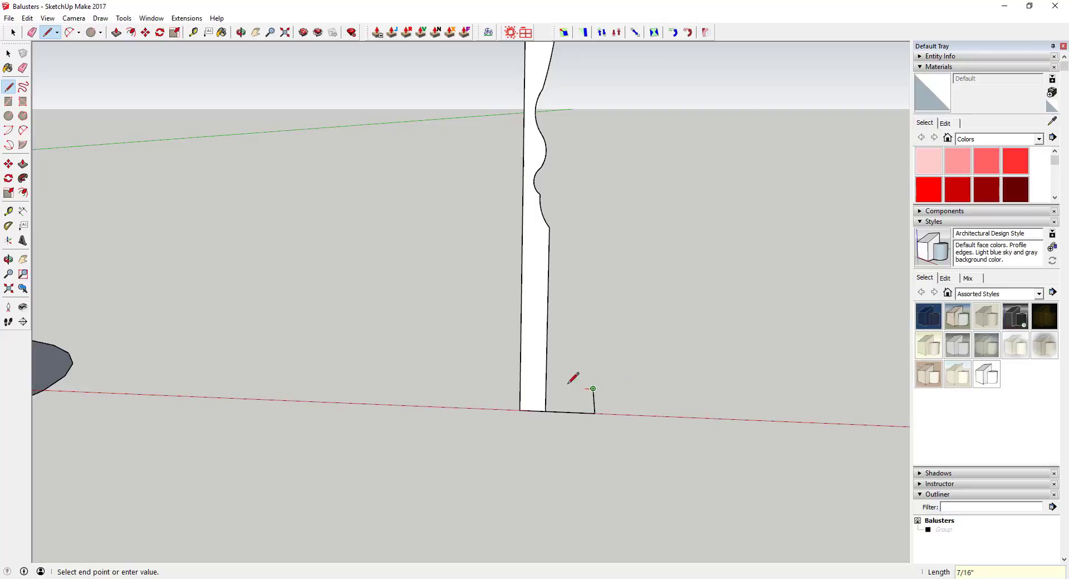
pyautogui.click(456, 384)
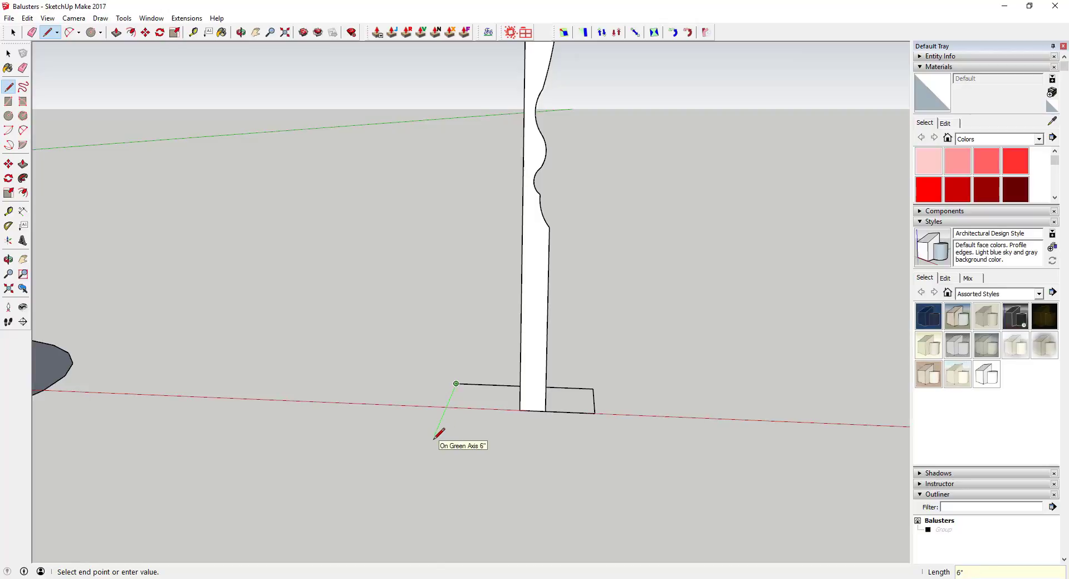
pyautogui.click(434, 435)
pyautogui.press('e')
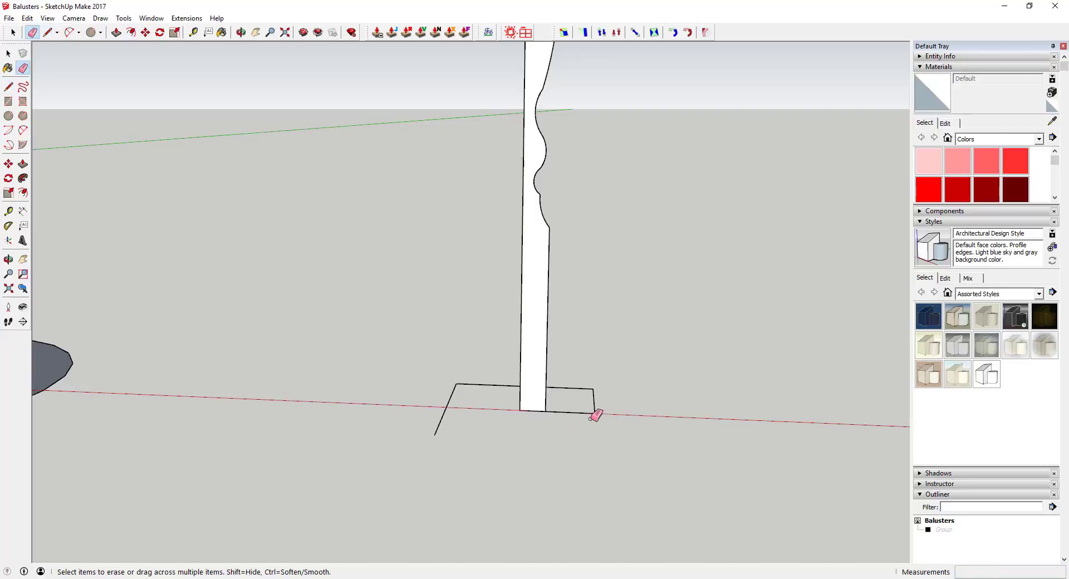
# Draw a rectangle between opposite guide-line corners and select the new face.
pyautogui.press('r')
pyautogui.click(593, 389)
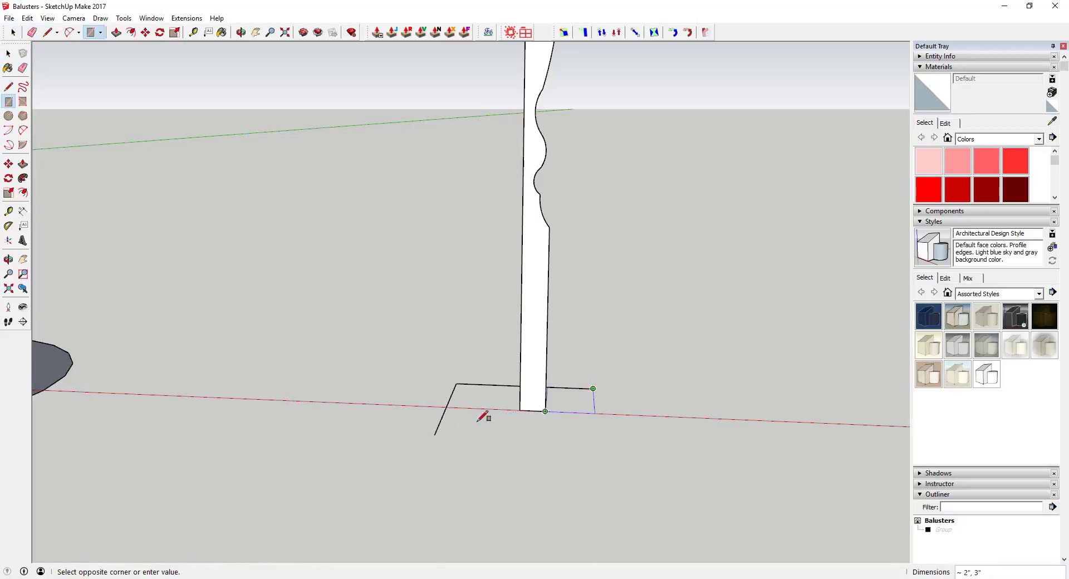
pyautogui.click(436, 434)
pyautogui.press('space')
pyautogui.click(516, 425)
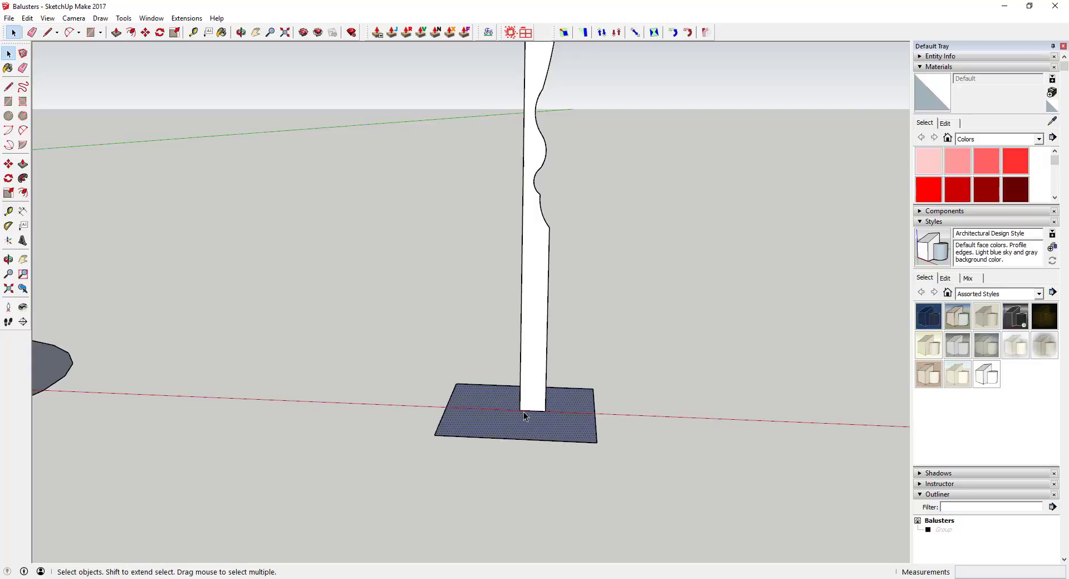
# Select only the square base's edges as the path, leaving its face deselected.
pyautogui.moveTo(523, 412); pyautogui.dragTo(498, 411, button='middle')
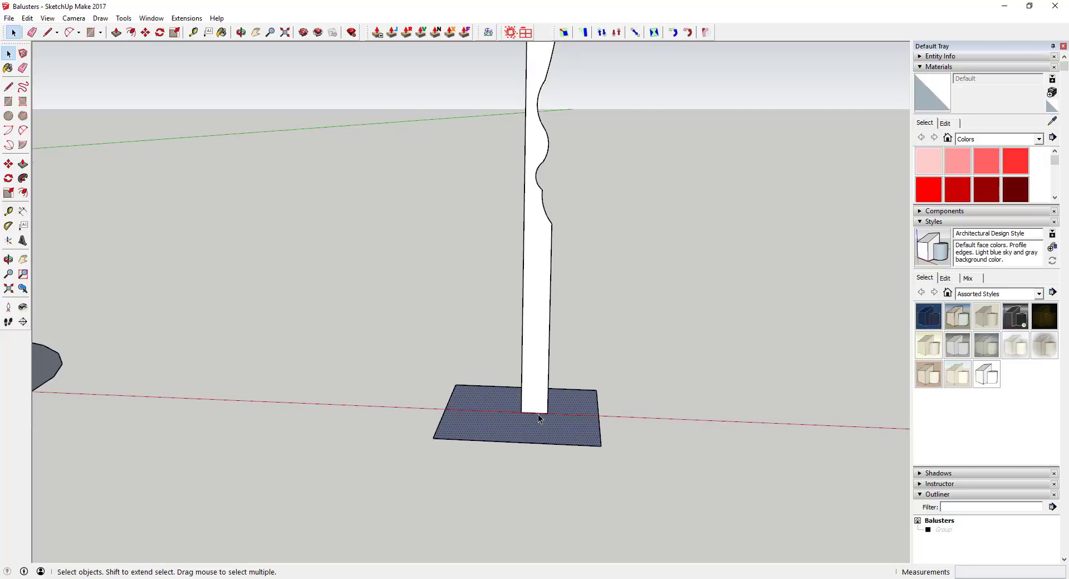
pyautogui.doubleClick(502, 418)
pyautogui.keyDown('shift'); pyautogui.click(504, 421); pyautogui.keyUp('shift')
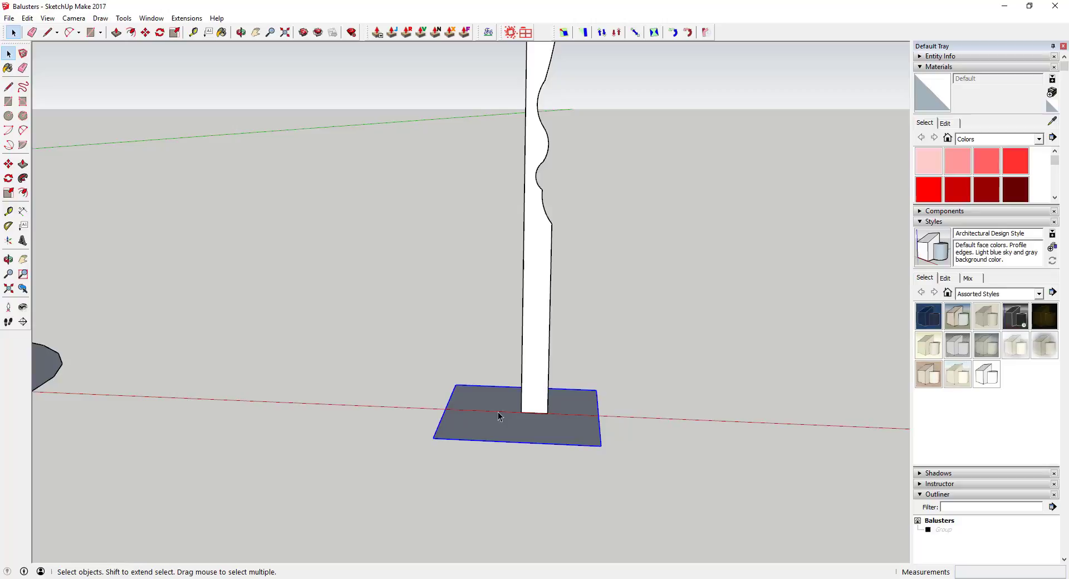
# Sweep the middle half-profile around the square base edges with Follow Me.
pyautogui.moveTo(492, 407); pyautogui.dragTo(546, 394, button='middle')
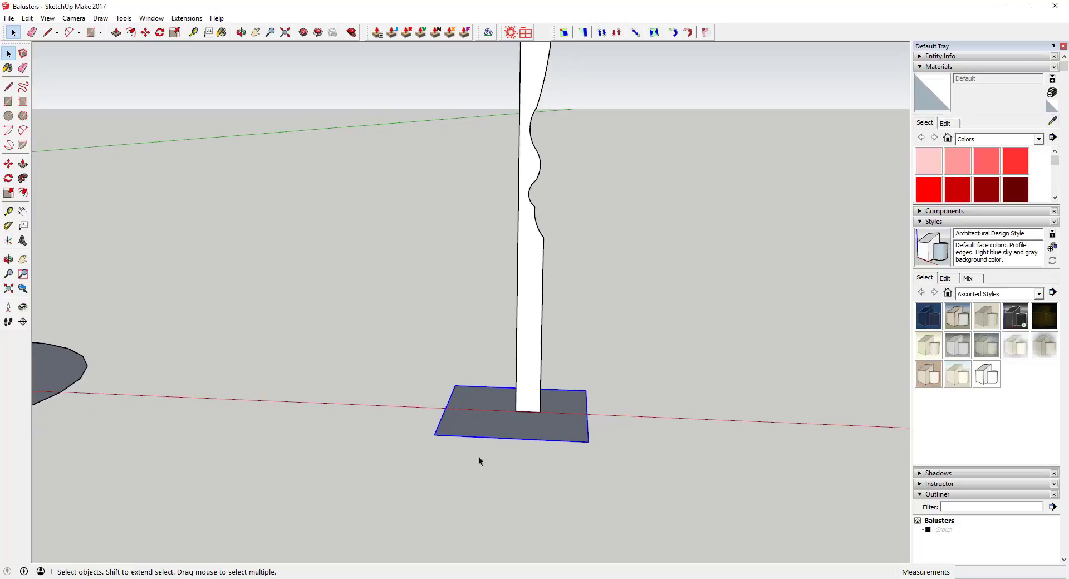
pyautogui.scroll(-5, 566, 457)
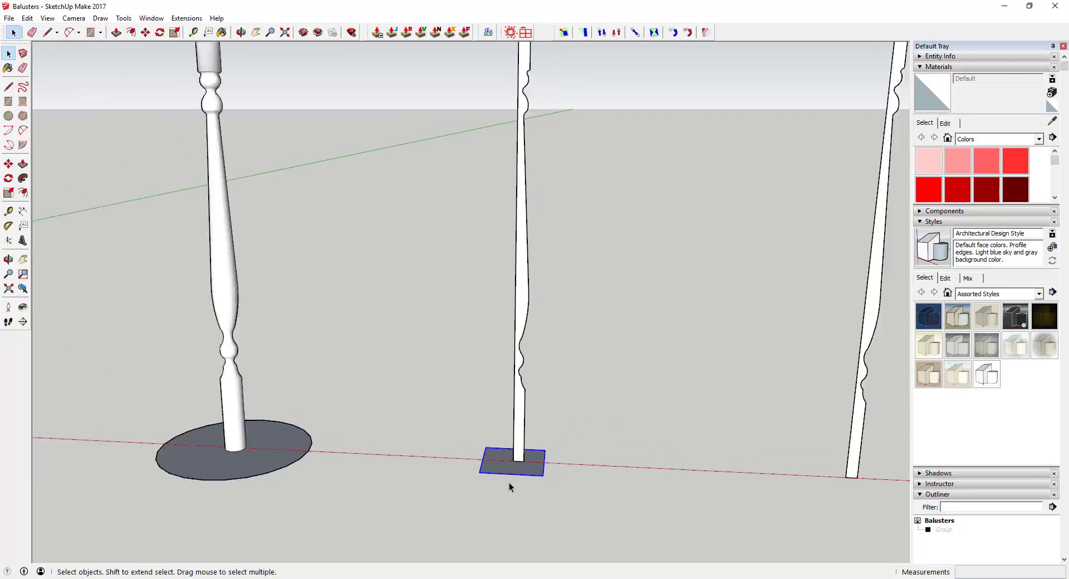
pyautogui.scroll(-3, 508, 482)
pyautogui.scroll(3, 558, 406)
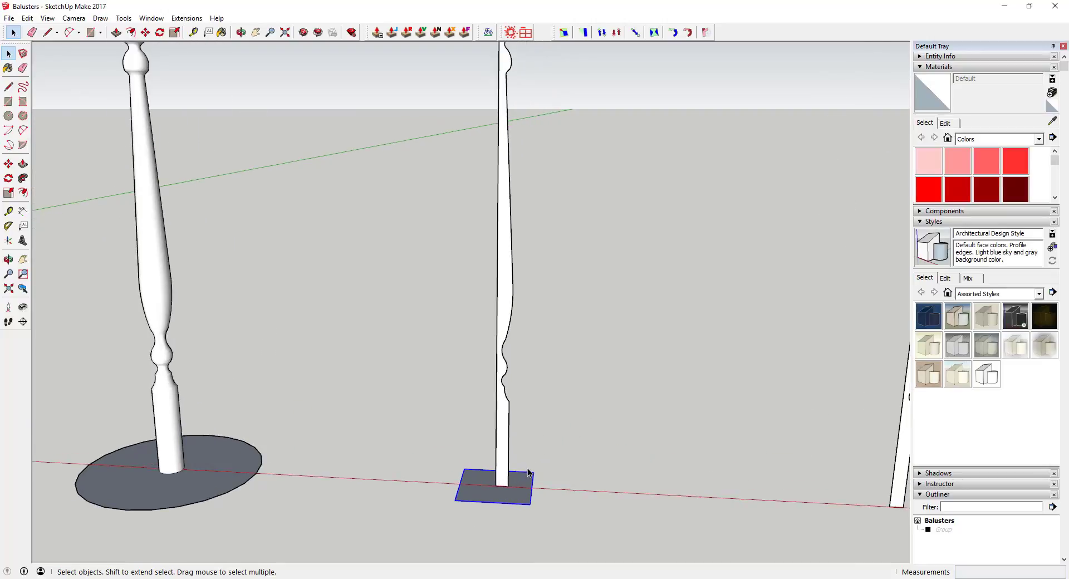
pyautogui.click(22, 178)
pyautogui.click(505, 269)
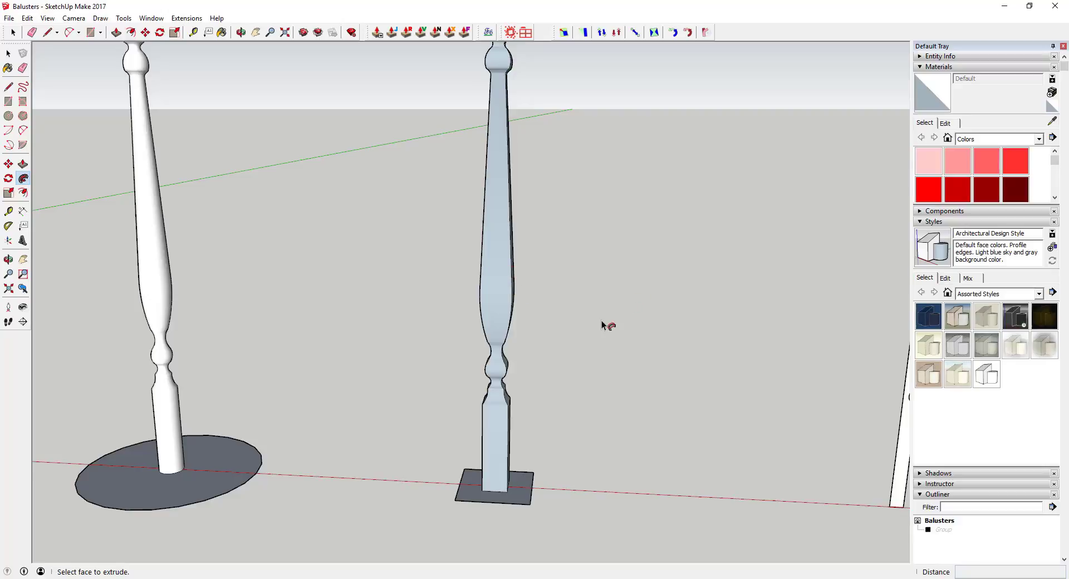
# Select all faces of the middle square baluster and reverse them to face outward.
pyautogui.scroll(-4, 584, 339)
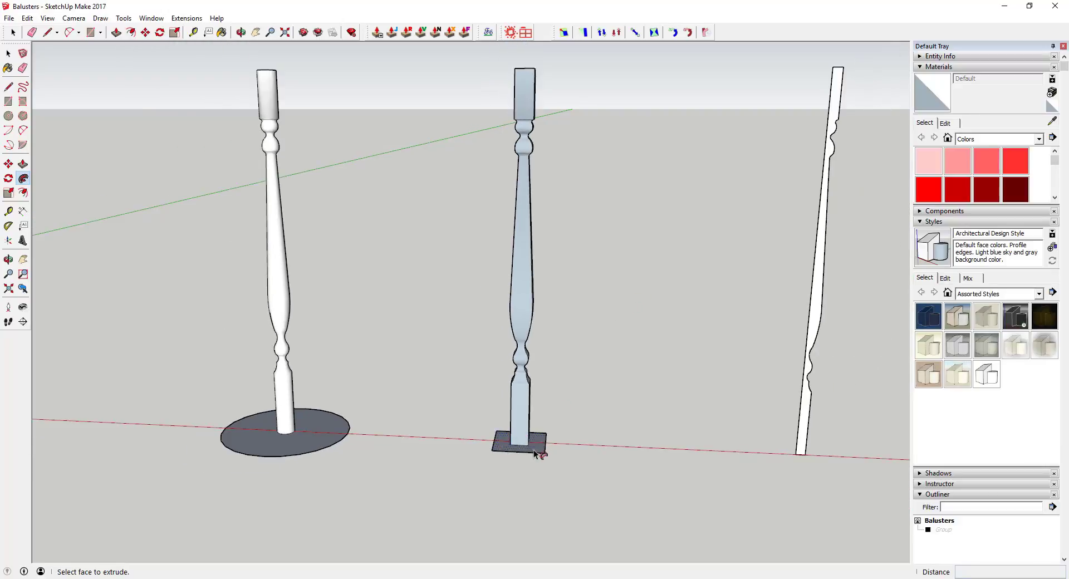
pyautogui.moveTo(556, 236); pyautogui.dragTo(510, 269, button='middle')
pyautogui.rightClick(511, 270)
pyautogui.click(519, 243)
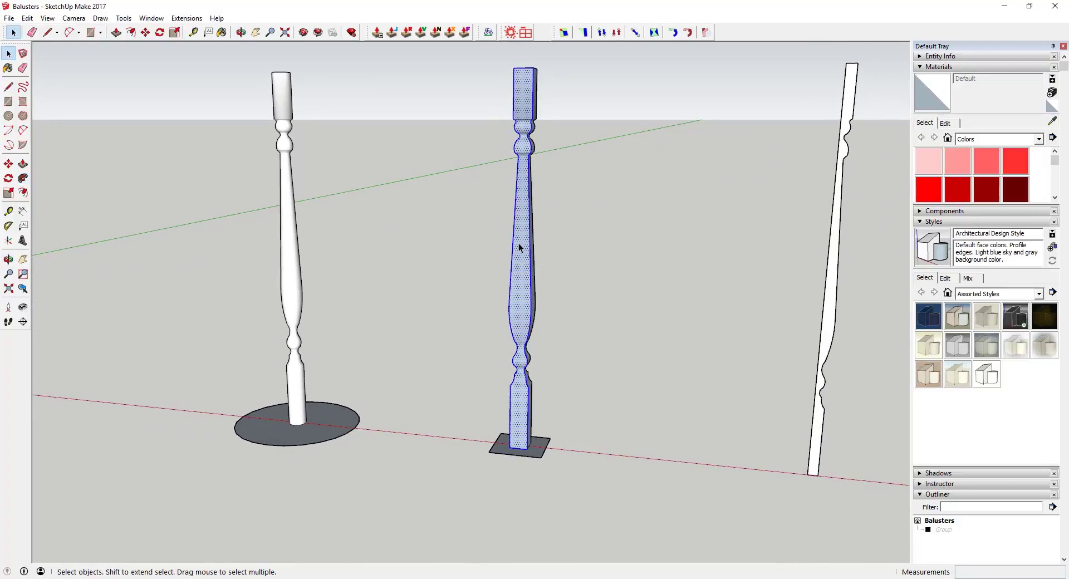
pyautogui.doubleClick(519, 243)
pyautogui.rightClick(519, 243)
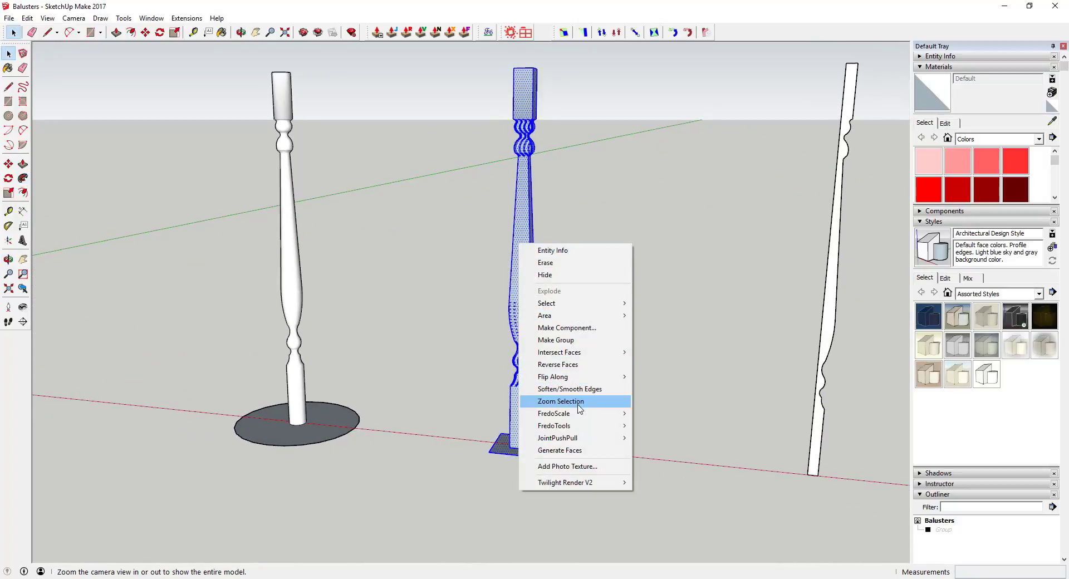
pyautogui.click(560, 364)
pyautogui.click(590, 335)
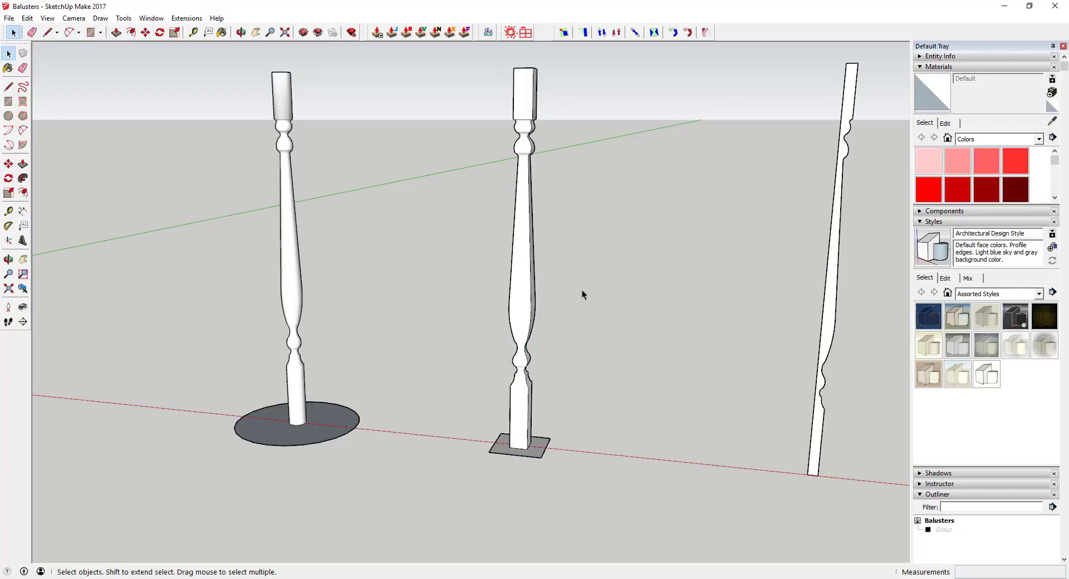
# Orbit and zoom around the balusters to inspect the square base and the third profile.
pyautogui.moveTo(582, 290); pyautogui.dragTo(315, 200, button='middle')
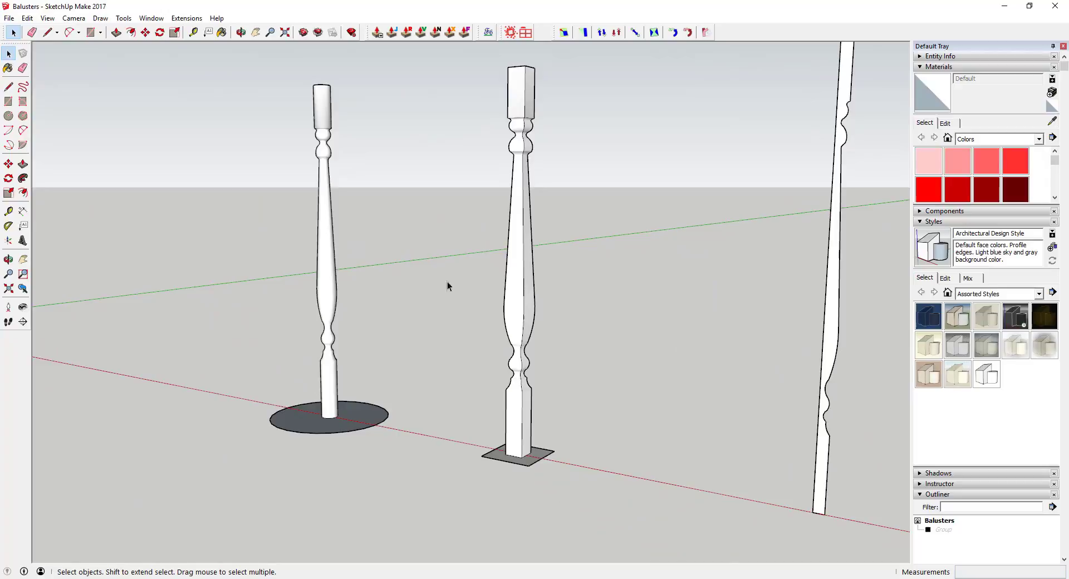
pyautogui.moveTo(575, 326); pyautogui.dragTo(515, 235, button='middle')
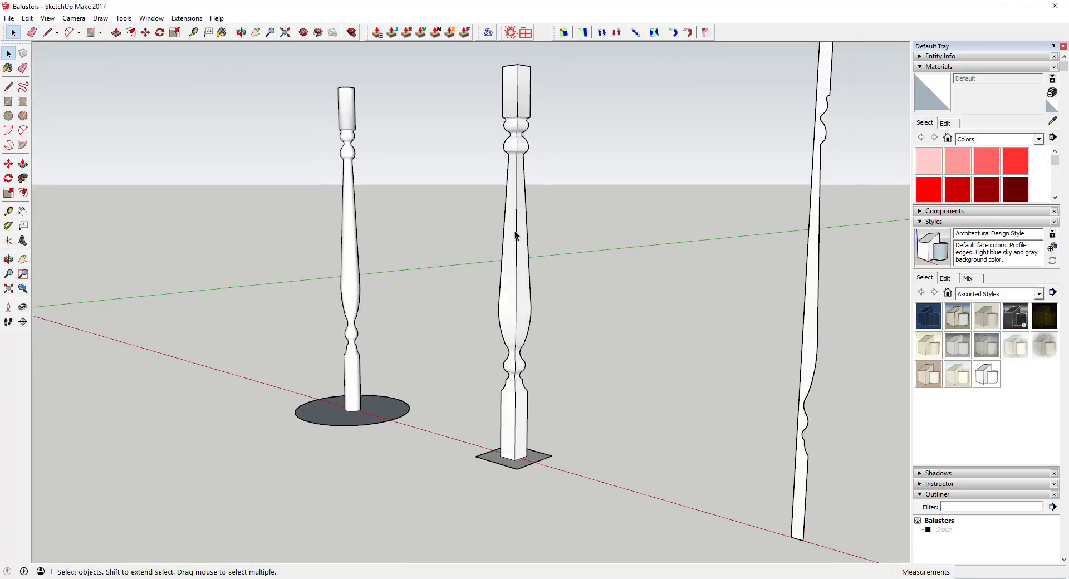
pyautogui.scroll(5, 523, 413)
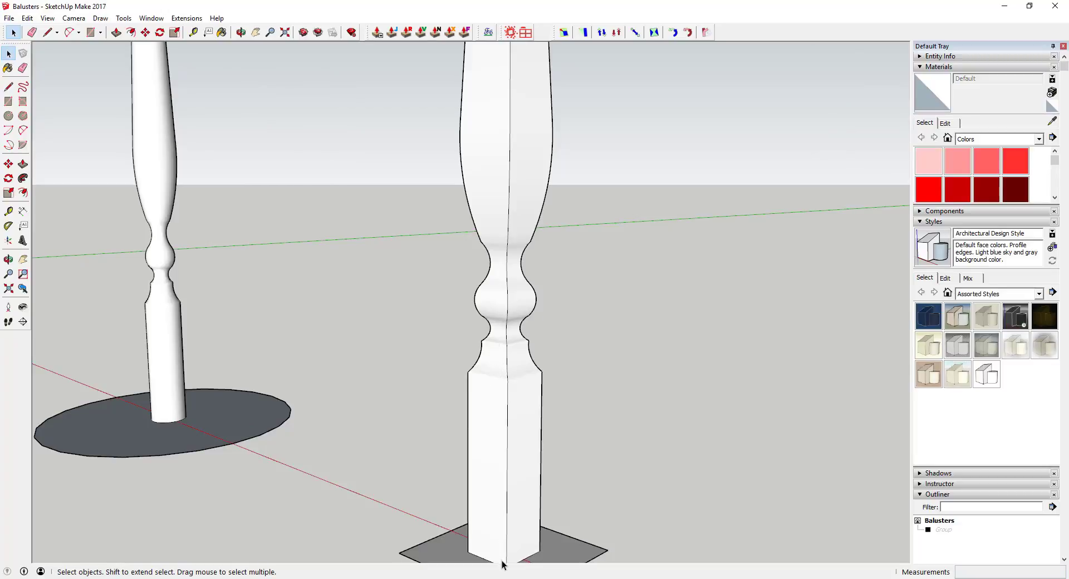
pyautogui.scroll(-3, 505, 480)
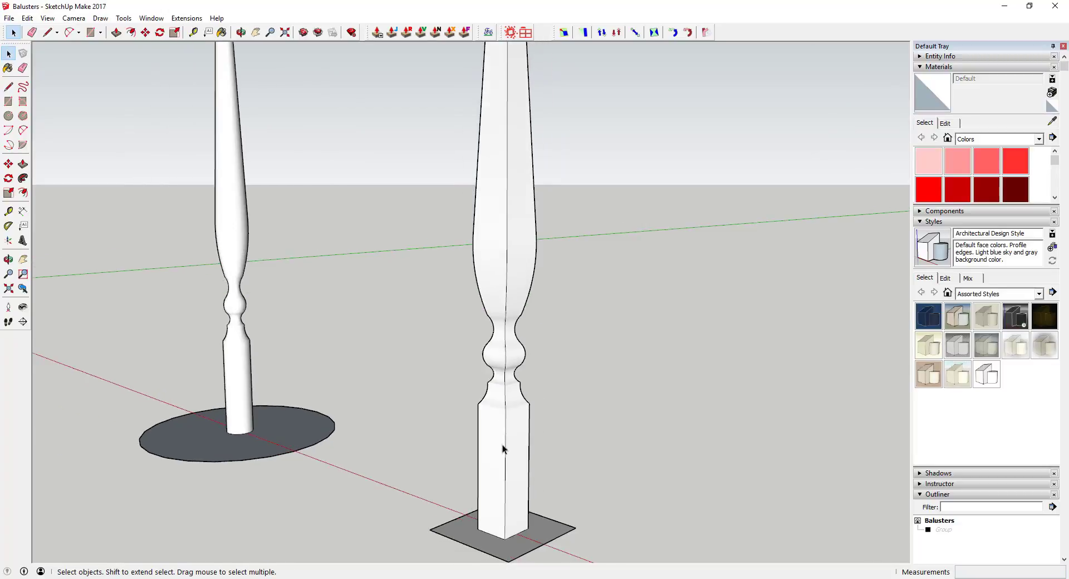
pyautogui.scroll(-2, 520, 236)
pyautogui.moveTo(520, 236); pyautogui.dragTo(486, 220, button='middle')
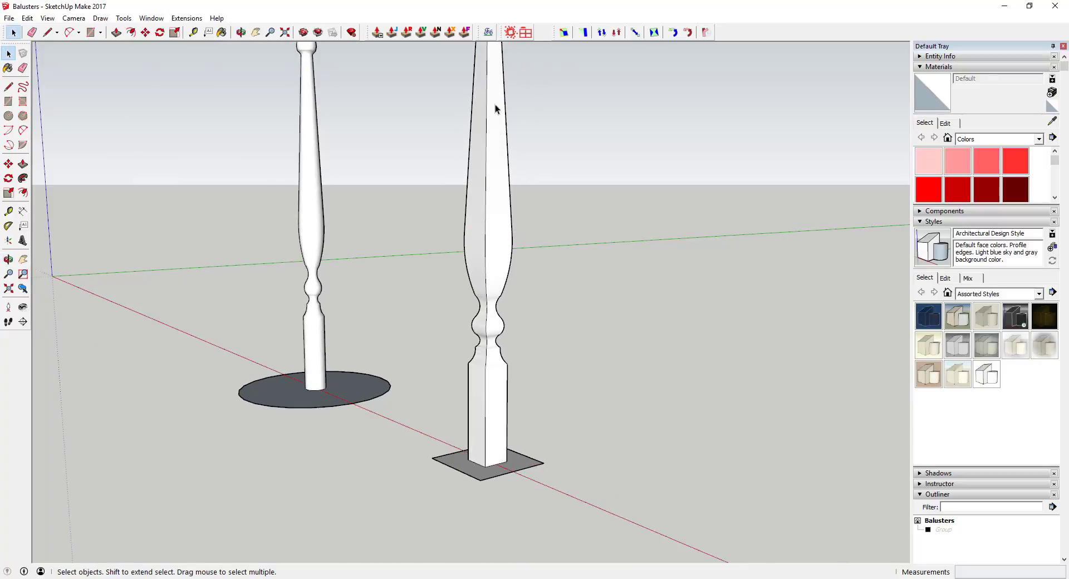
pyautogui.scroll(-2, 489, 209)
pyautogui.moveTo(493, 306); pyautogui.dragTo(589, 293, button='middle')
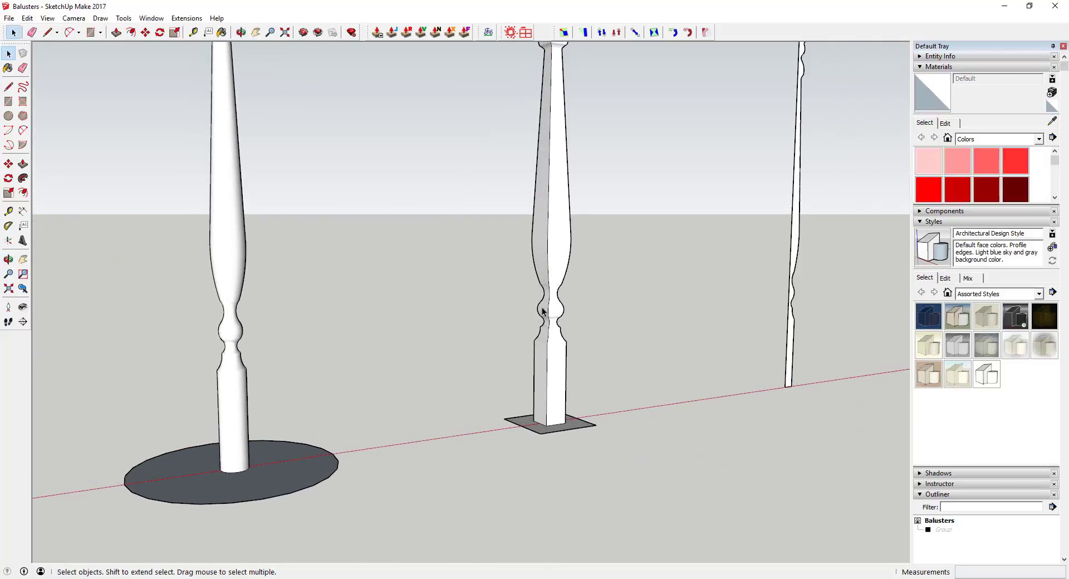
pyautogui.scroll(-1, 549, 363)
pyautogui.scroll(-2, 556, 364)
pyautogui.scroll(3, 546, 294)
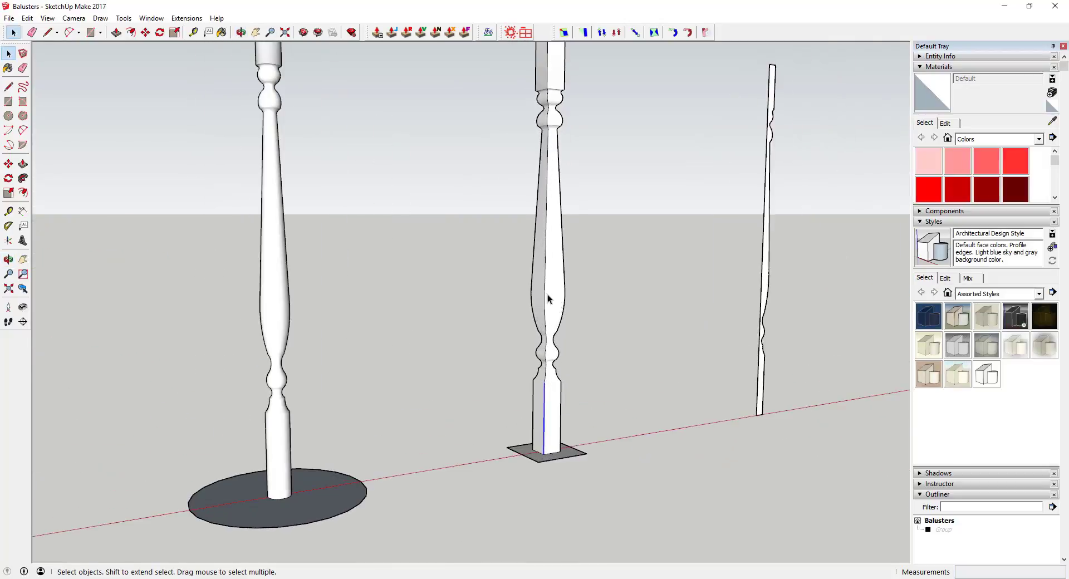
pyautogui.scroll(-1, 548, 211)
pyautogui.moveTo(534, 289)
pyautogui.mouseDown(button='middle')
pyautogui.moveTo(549, 287)
pyautogui.moveTo(532, 282)
pyautogui.mouseUp(button='middle')
pyautogui.scroll(2, 554, 300)
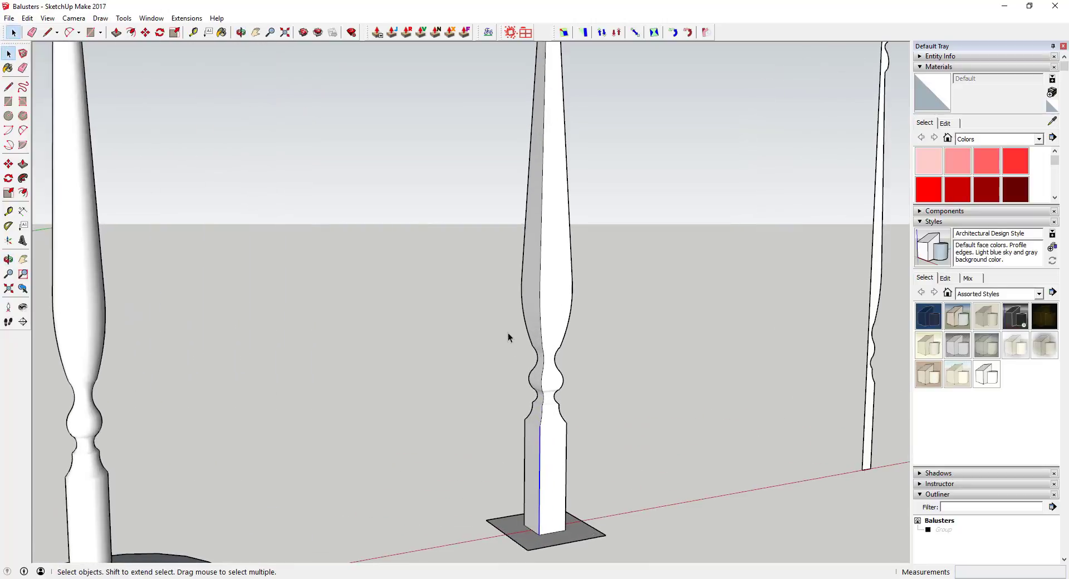
pyautogui.scroll(-5, 549, 306)
pyautogui.scroll(2, 668, 246)
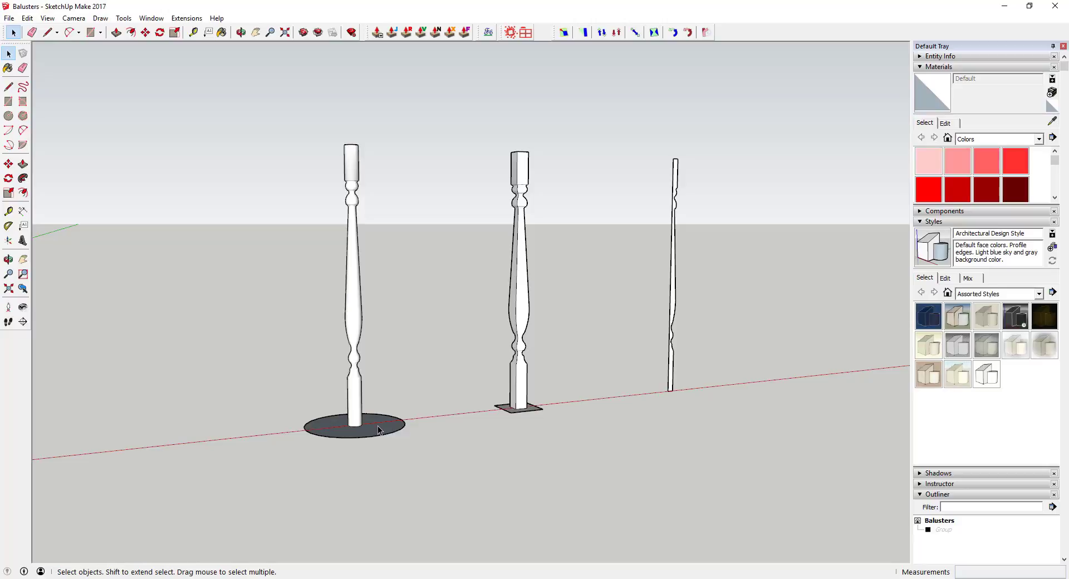
pyautogui.scroll(3, 377, 425)
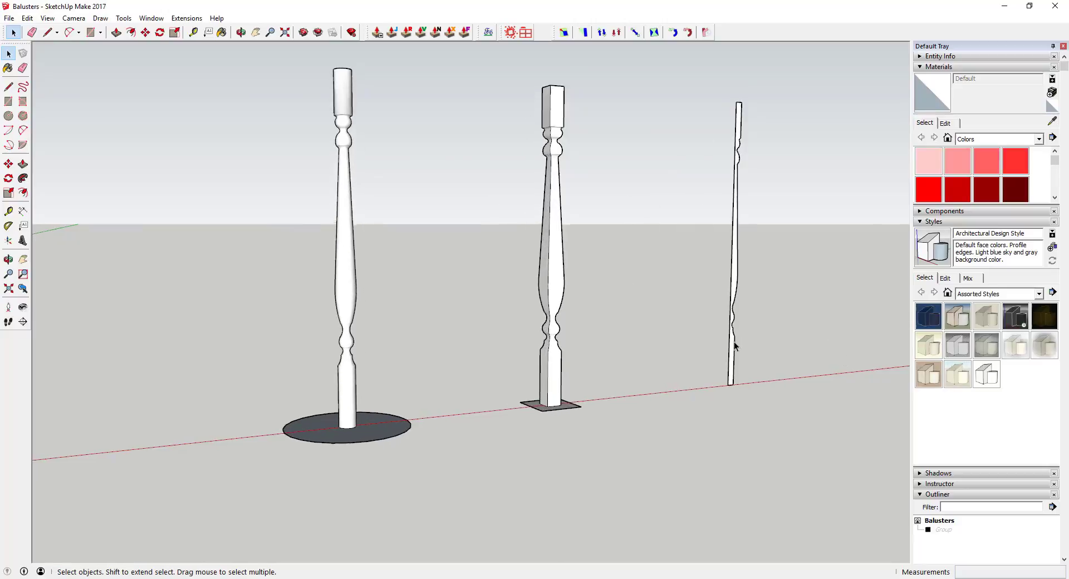
pyautogui.scroll(3, 732, 351)
pyautogui.scroll(-4, 432, 369)
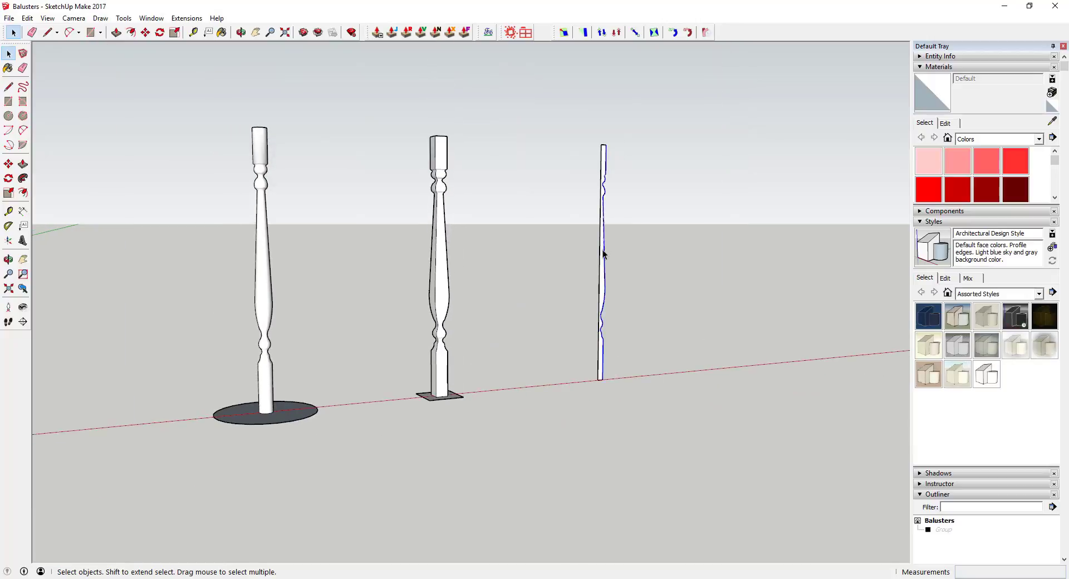
# Draw a short line across the third profile above its upper notch, splitting the face.
pyautogui.scroll(5, 602, 251)
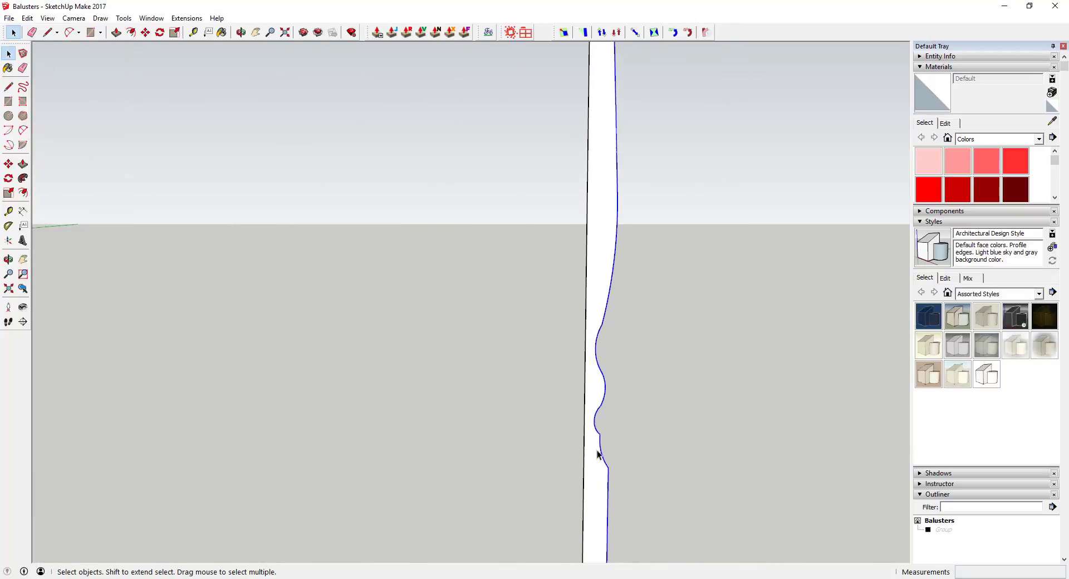
pyautogui.scroll(-3, 592, 440)
pyautogui.scroll(3, 588, 446)
pyautogui.click(586, 449)
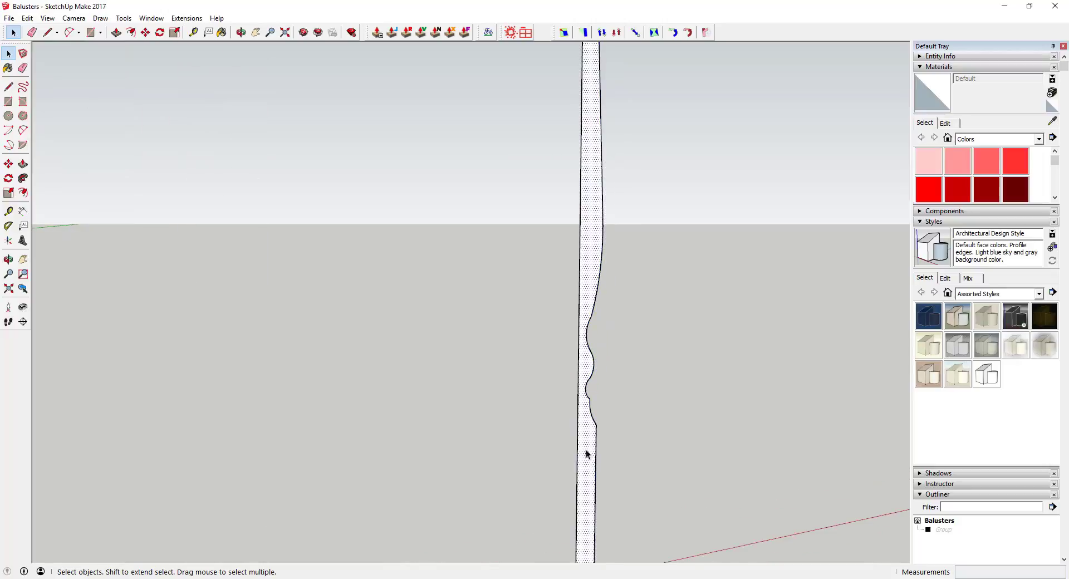
pyautogui.scroll(-3, 587, 451)
pyautogui.scroll(3, 577, 406)
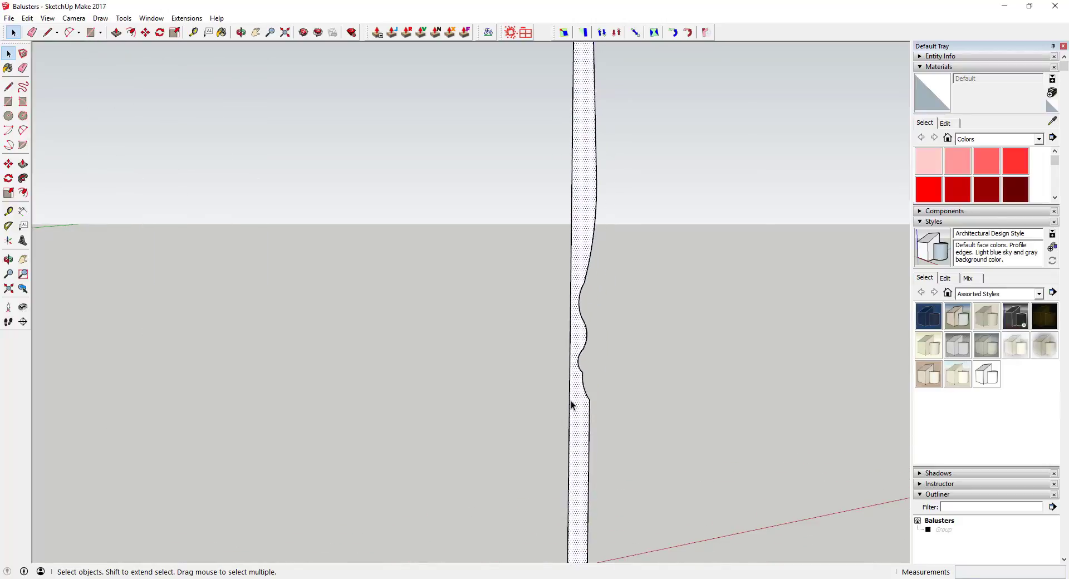
pyautogui.scroll(-3, 567, 405)
pyautogui.scroll(3, 568, 436)
pyautogui.press('l')
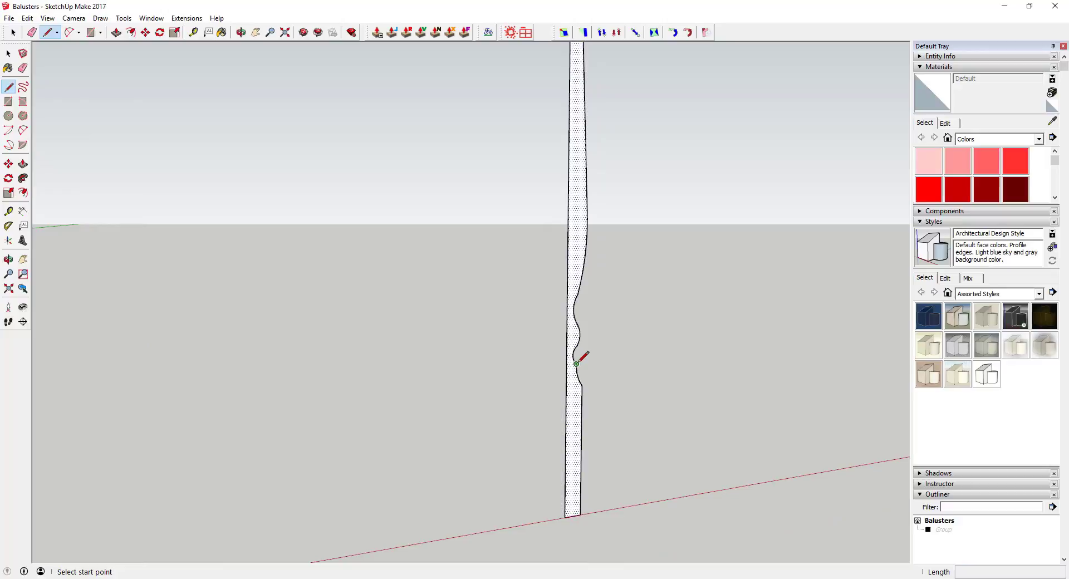
pyautogui.click(575, 362)
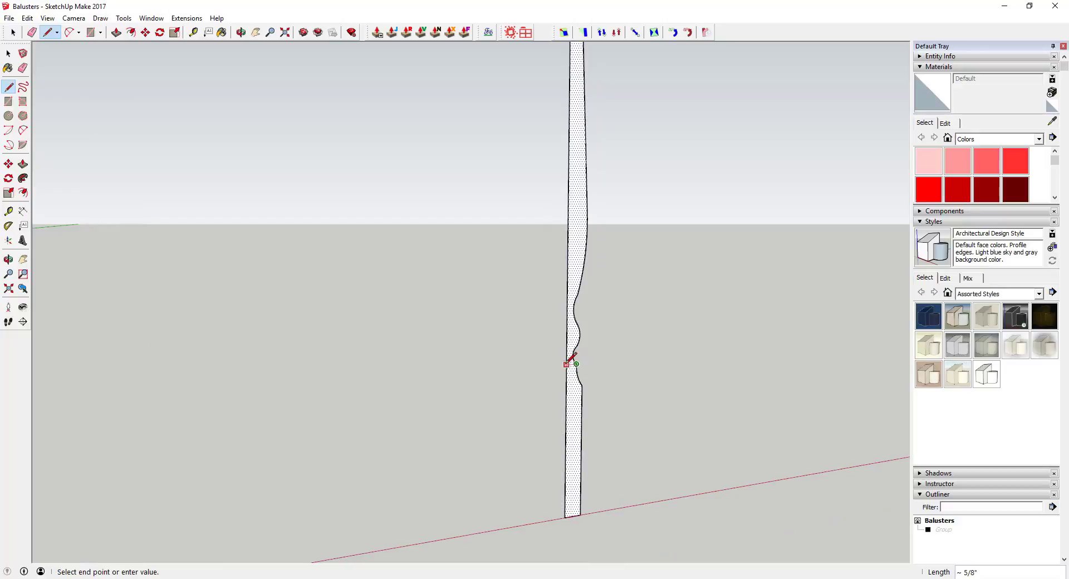
pyautogui.click(568, 364)
pyautogui.press('space')
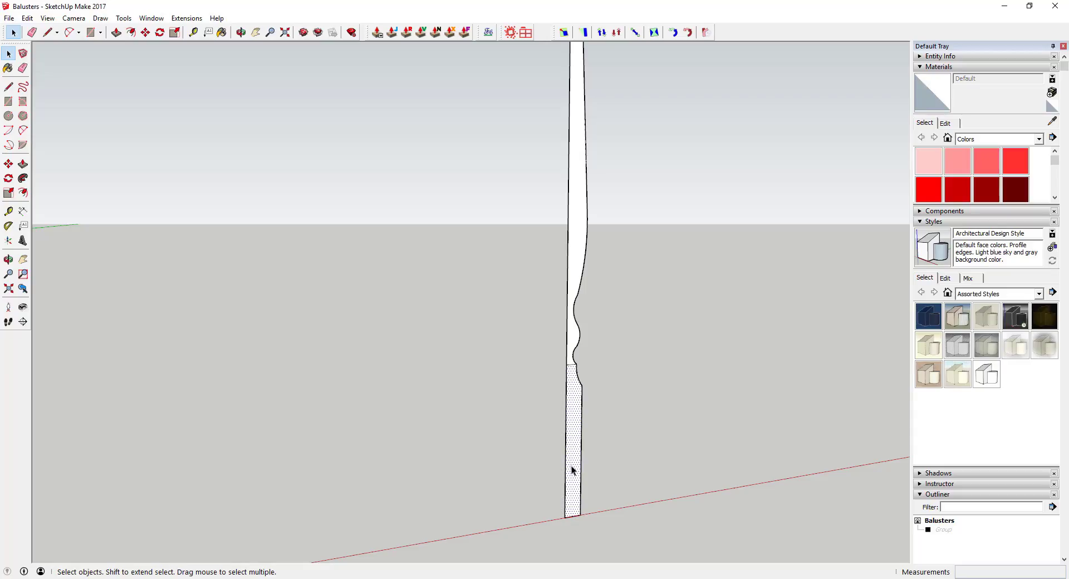
# Select the third baluster's flat profile face and zoom out.
pyautogui.scroll(-3, 573, 490)
pyautogui.scroll(4, 575, 489)
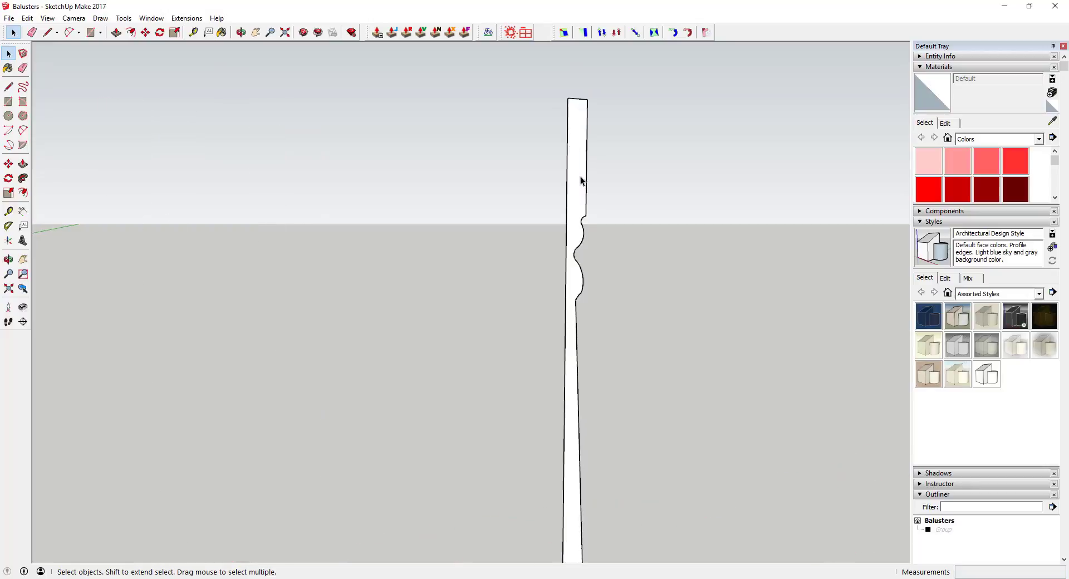
pyautogui.scroll(1, 579, 180)
pyautogui.press('l')
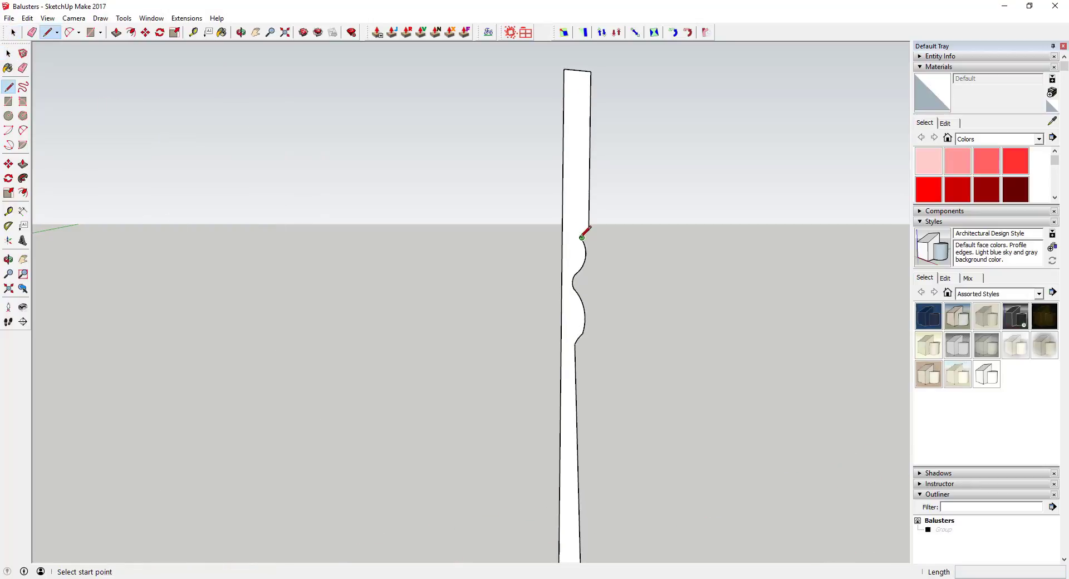
pyautogui.scroll(1, 582, 239)
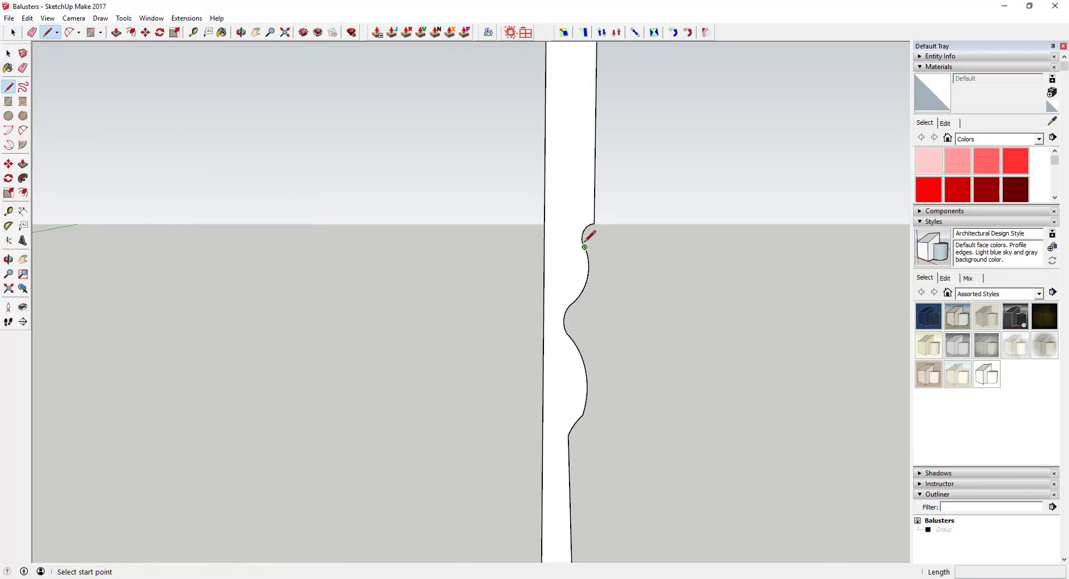
pyautogui.press('space')
pyautogui.scroll(-4, 578, 131)
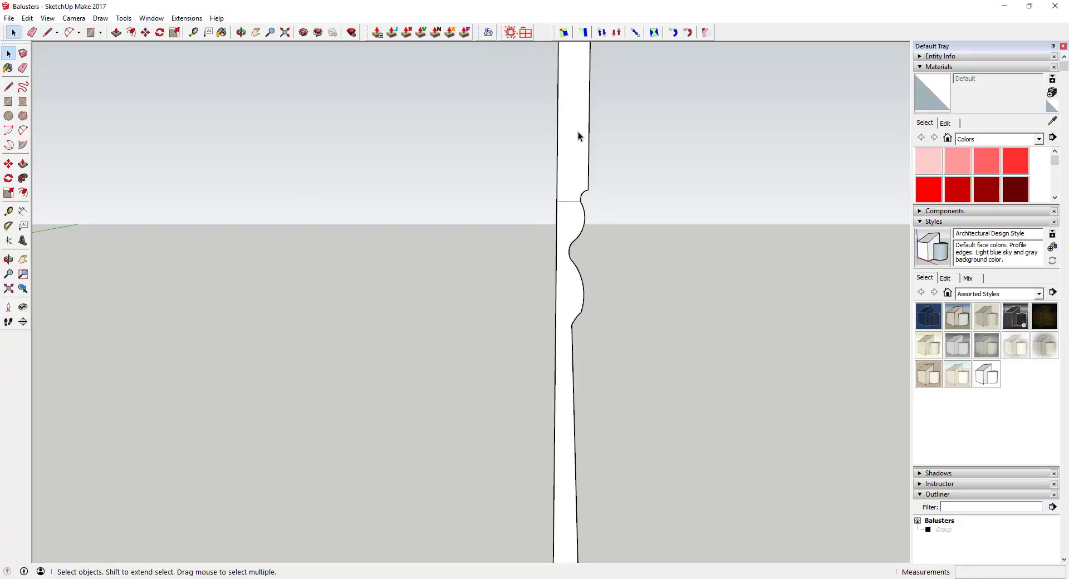
pyautogui.scroll(-2, 573, 127)
pyautogui.click(571, 222)
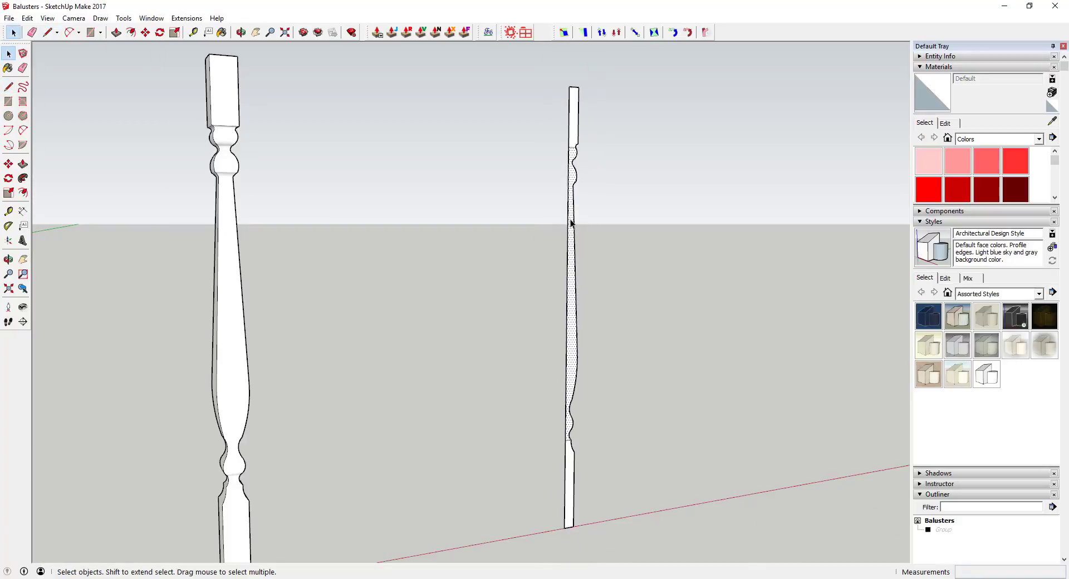
pyautogui.scroll(-3, 572, 223)
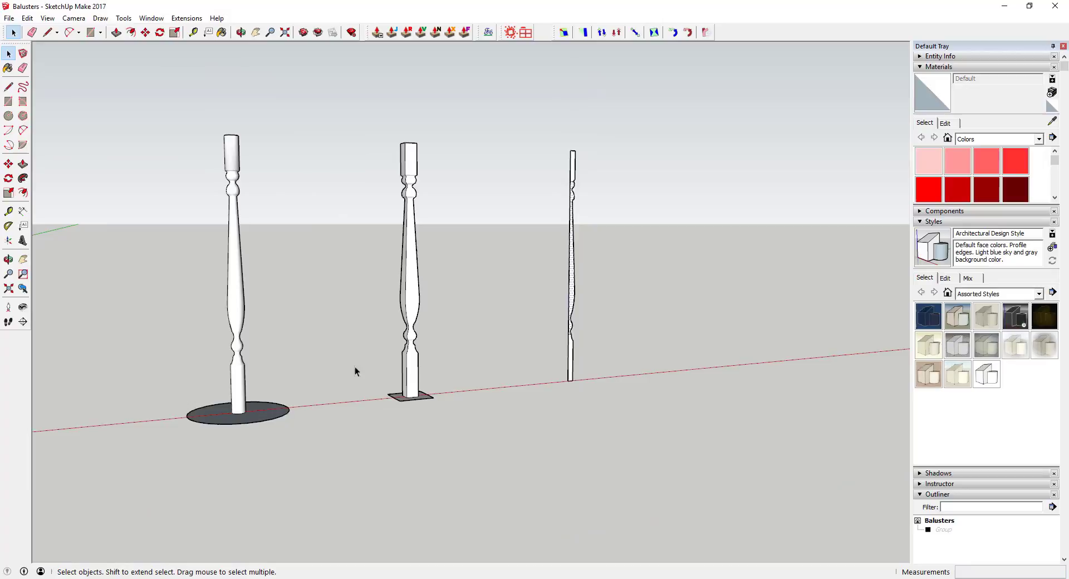
pyautogui.press('c')
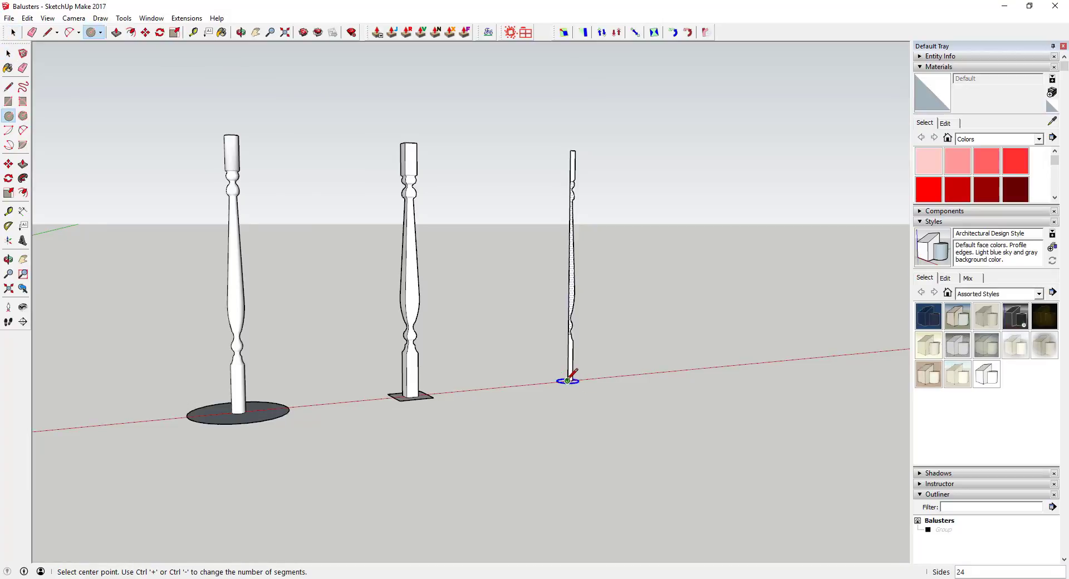
# Draw a round base circle centred at the third baluster's foot.
pyautogui.click(568, 381)
pyautogui.click(617, 373)
pyautogui.press('space')
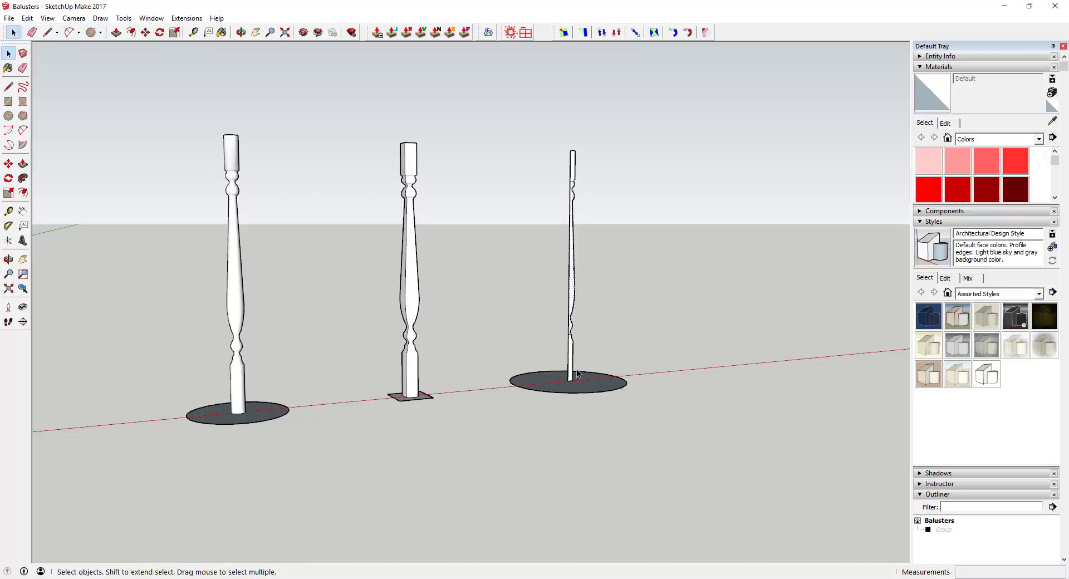
pyautogui.scroll(2, 390, 389)
# Copy the middle baluster's square base with Move and Ctrl onto the third baluster's foot.
pyautogui.moveTo(362, 369); pyautogui.dragTo(467, 415)
pyautogui.scroll(5, 401, 397)
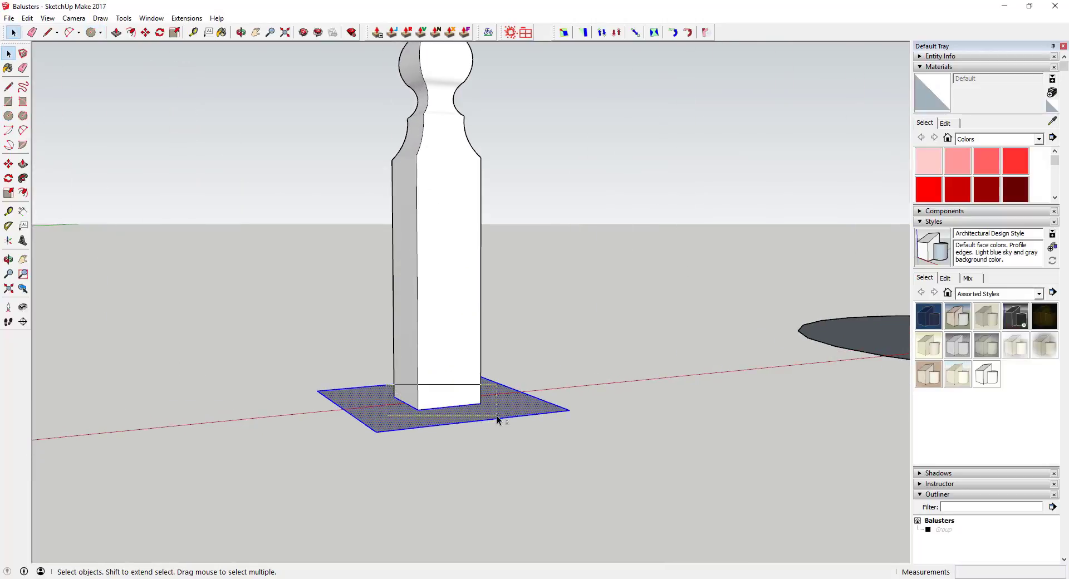
pyautogui.scroll(-3, 419, 400)
pyautogui.moveTo(502, 393); pyautogui.dragTo(405, 404, button='middle')
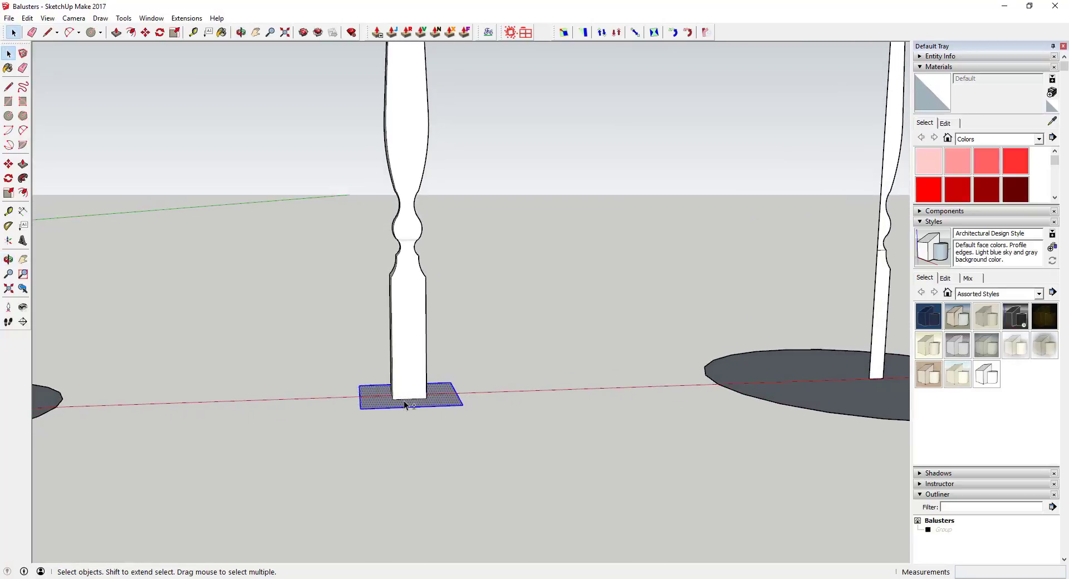
pyautogui.press('m')
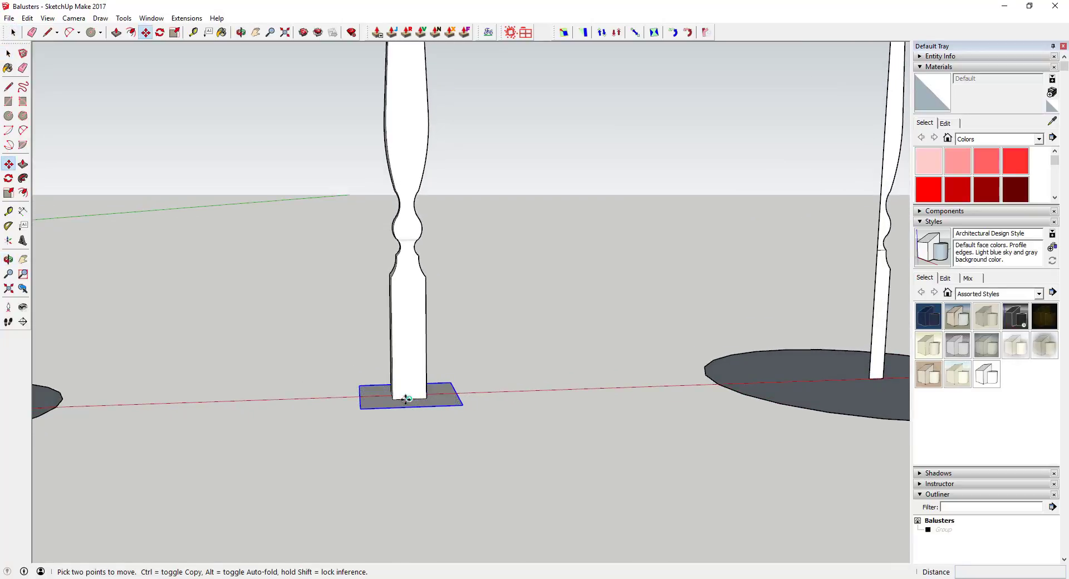
pyautogui.click(408, 399)
pyautogui.press('ctrl')
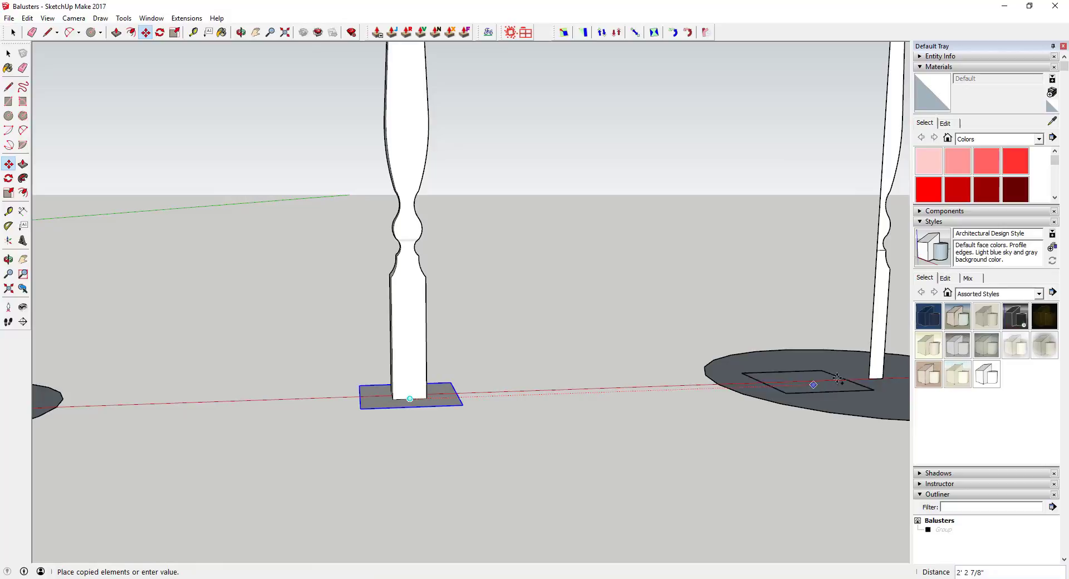
pyautogui.press('shift')
pyautogui.click(868, 379)
pyautogui.scroll(-5, 870, 367)
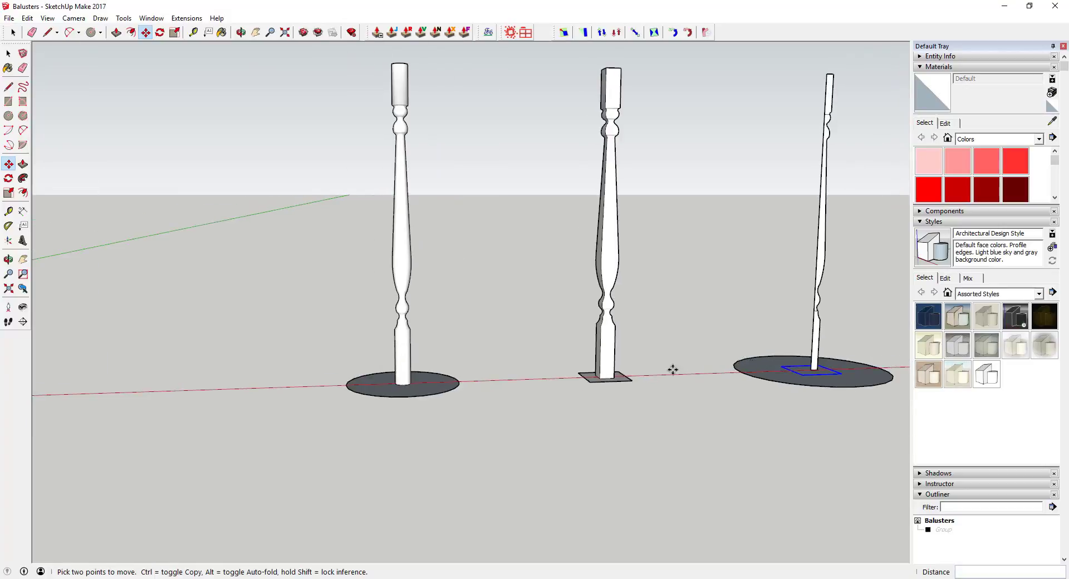
pyautogui.press('space')
pyautogui.moveTo(726, 337); pyautogui.dragTo(398, 370, button='middle')
pyautogui.scroll(-3, 399, 372)
# Sweep the third profile's lower section around the copied square with Follow Me.
pyautogui.scroll(5, 625, 276)
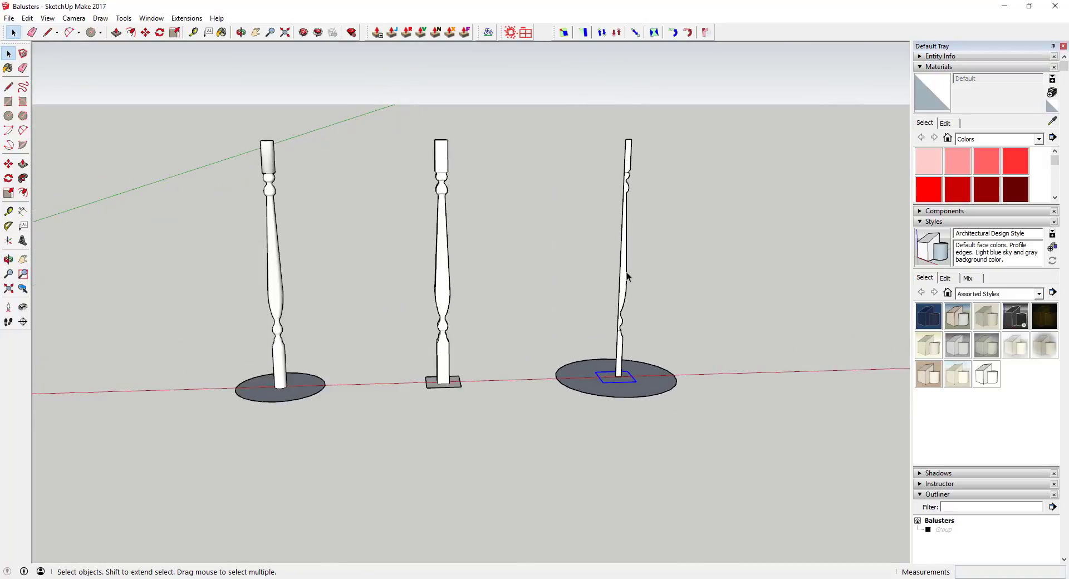
pyautogui.scroll(-3, 586, 425)
pyautogui.scroll(3, 540, 463)
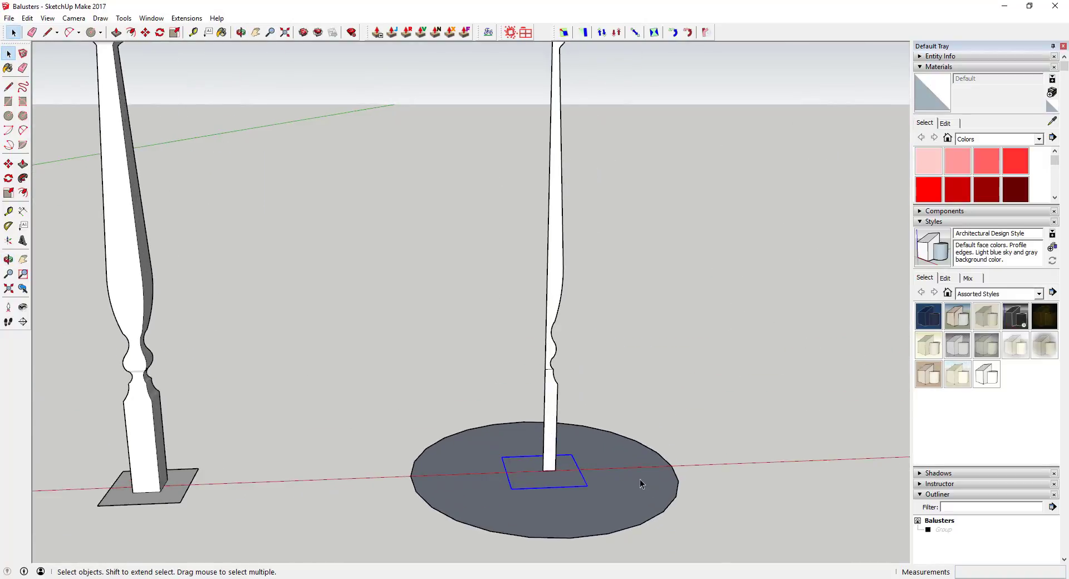
pyautogui.scroll(-3, 609, 487)
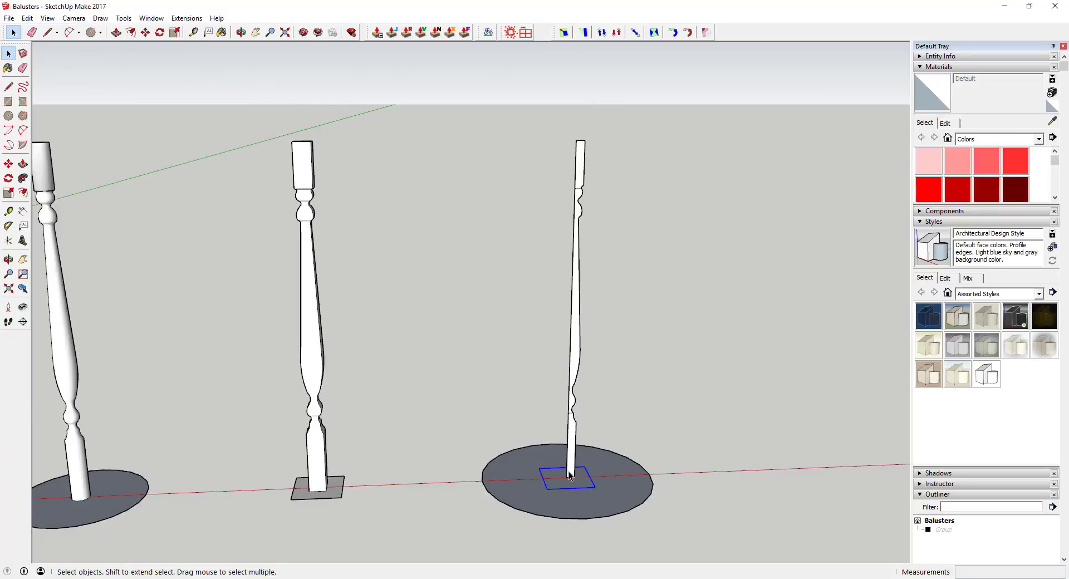
pyautogui.click(23, 178)
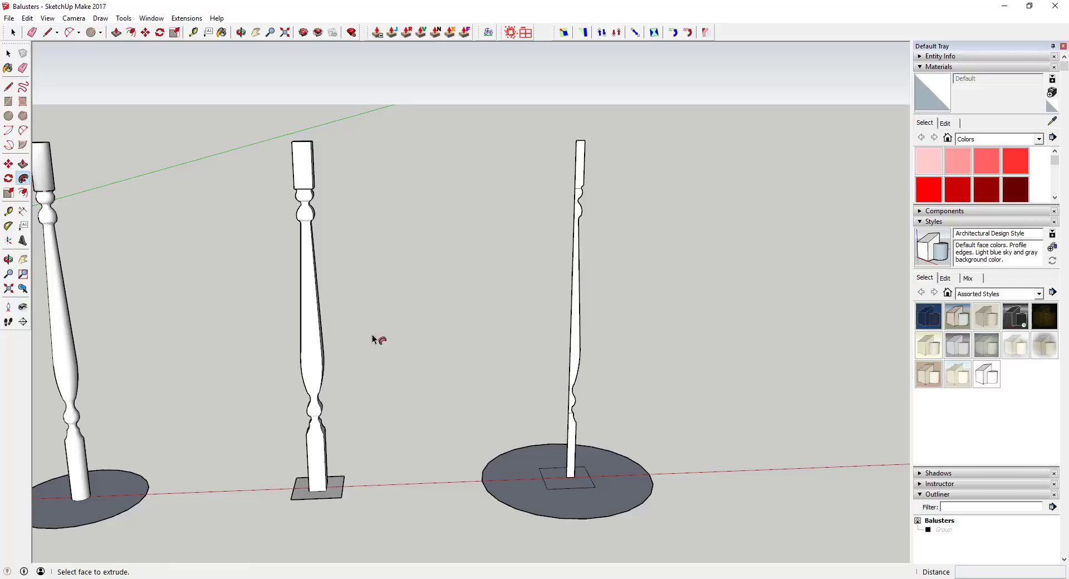
pyautogui.moveTo(562, 444); pyautogui.dragTo(560, 433)
pyautogui.press('space')
# Reverse the new square block's faces outward, then reselect the square base face.
pyautogui.click(568, 451)
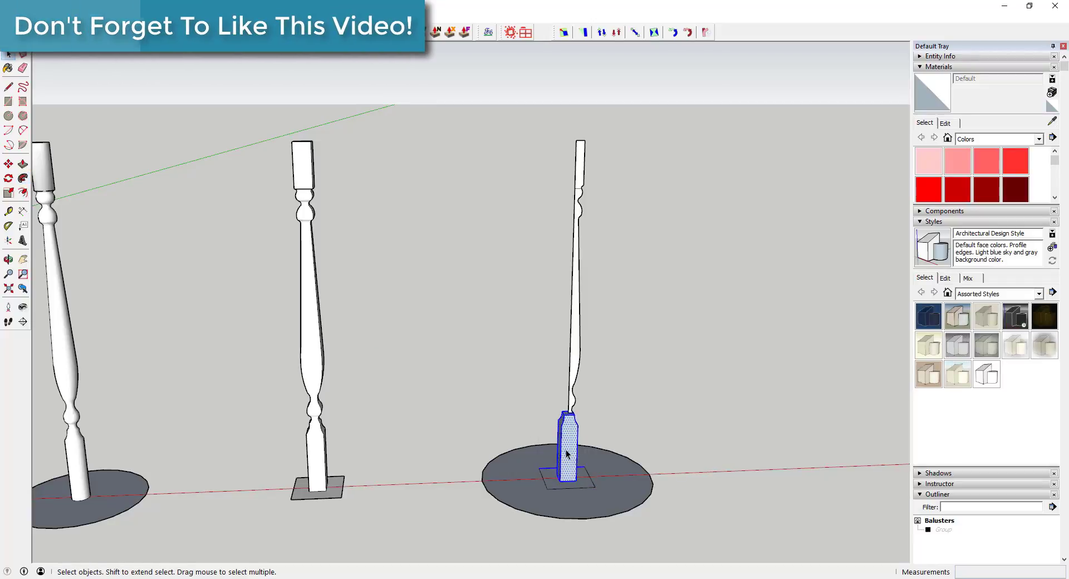
pyautogui.rightClick(566, 450)
pyautogui.click(608, 323)
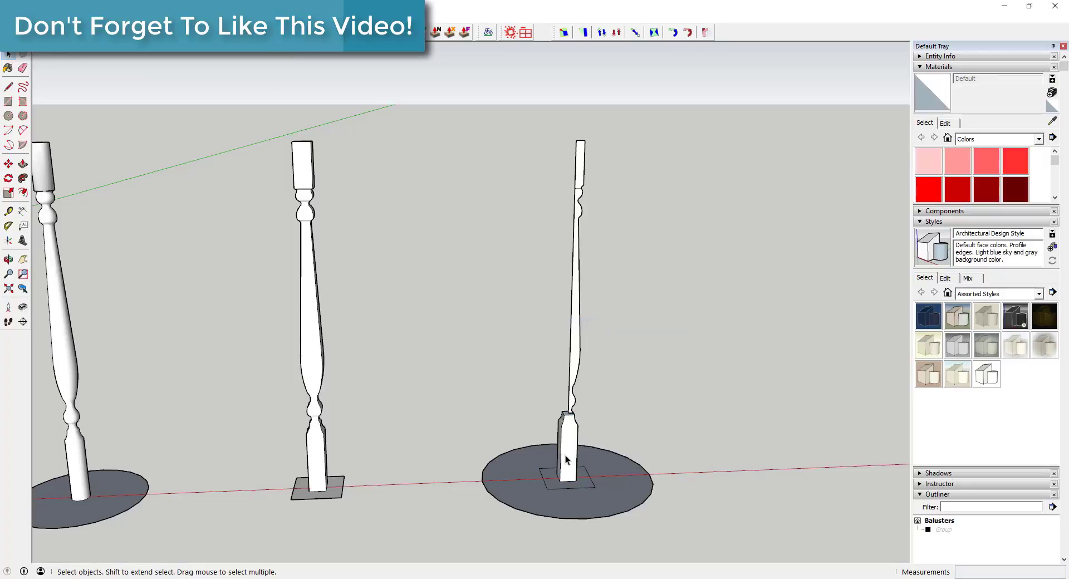
pyautogui.click(585, 485)
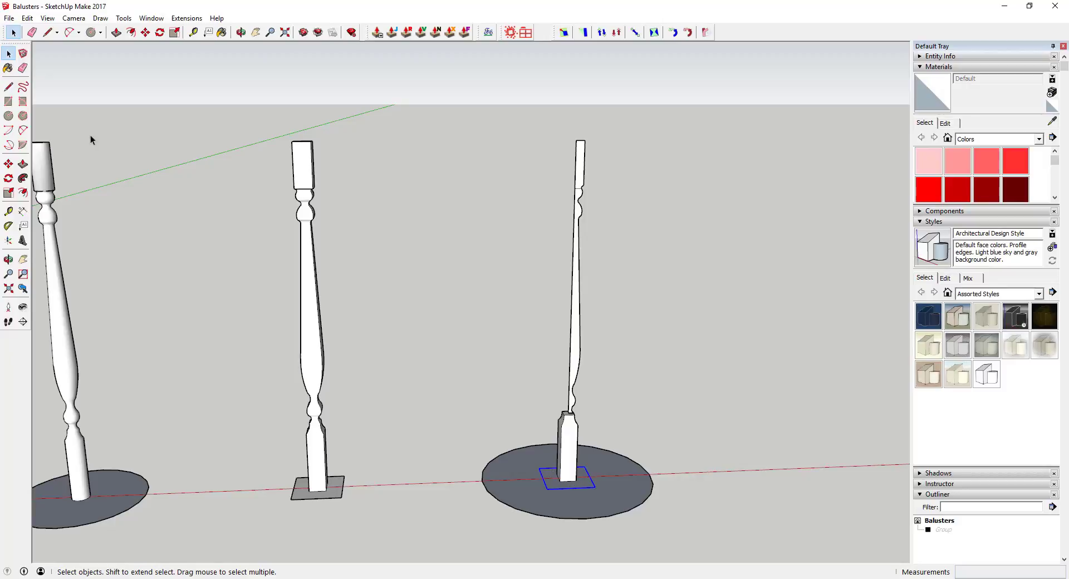
# Follow Me the top profile around the square path into a square block, then reverse its faces.
pyautogui.click(23, 178)
pyautogui.click(574, 176)
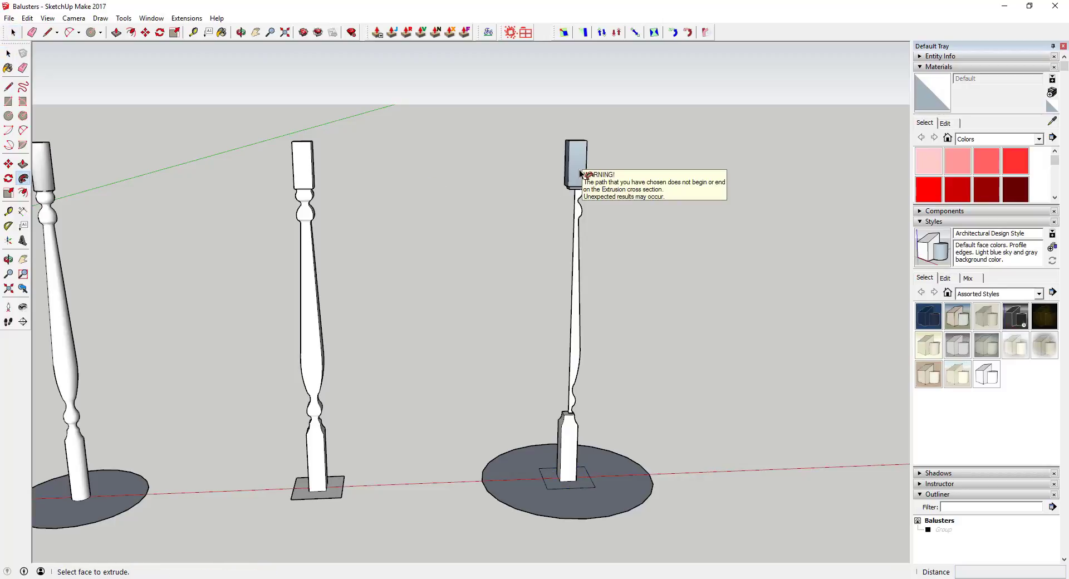
pyautogui.press('space')
pyautogui.click(576, 167)
pyautogui.rightClick(571, 166)
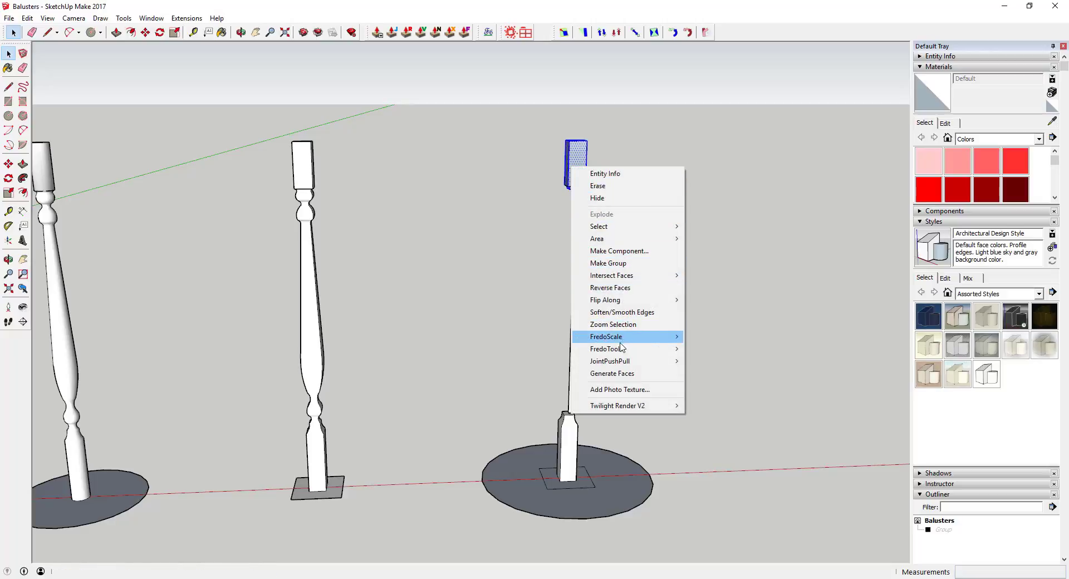
pyautogui.click(626, 288)
pyautogui.click(668, 428)
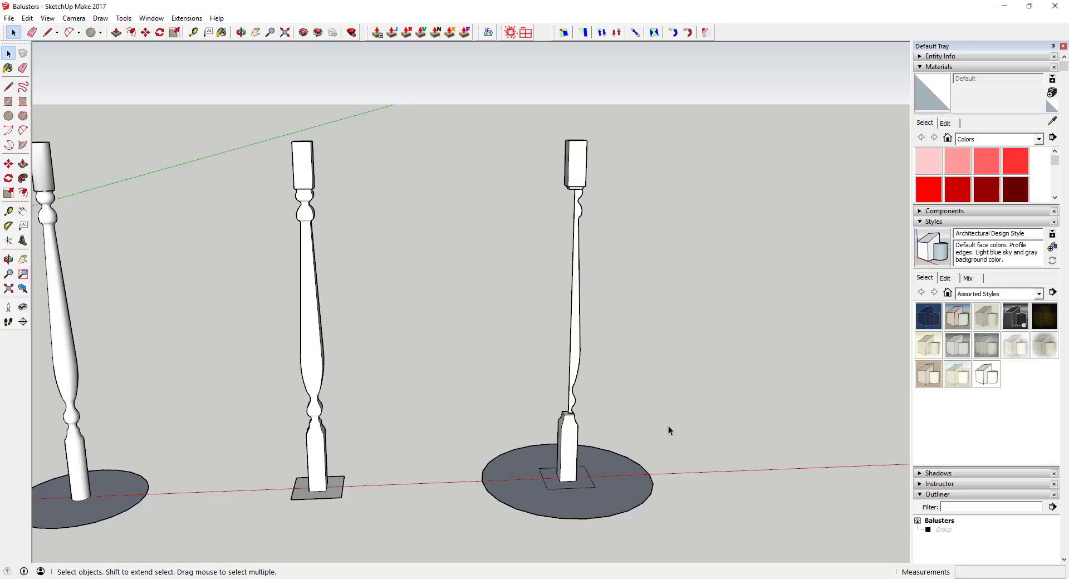
# Follow Me the middle profile around the base circle to form the round turned shaft.
pyautogui.click(653, 491)
pyautogui.click(23, 179)
pyautogui.click(577, 342)
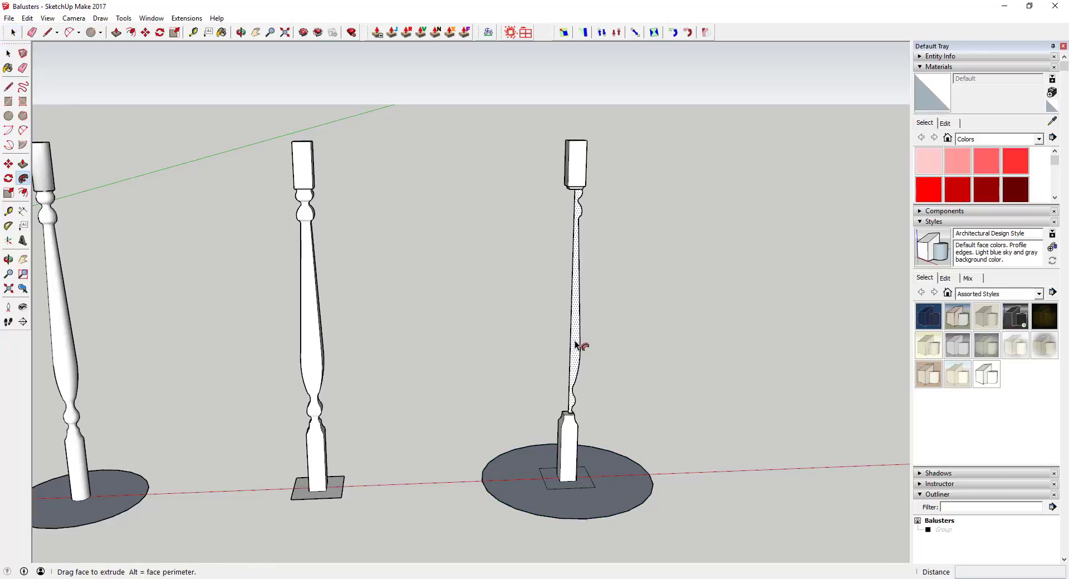
pyautogui.click(575, 342)
pyautogui.moveTo(581, 338); pyautogui.dragTo(575, 444, button='middle')
pyautogui.scroll(3, 532, 412)
pyautogui.scroll(-3, 529, 410)
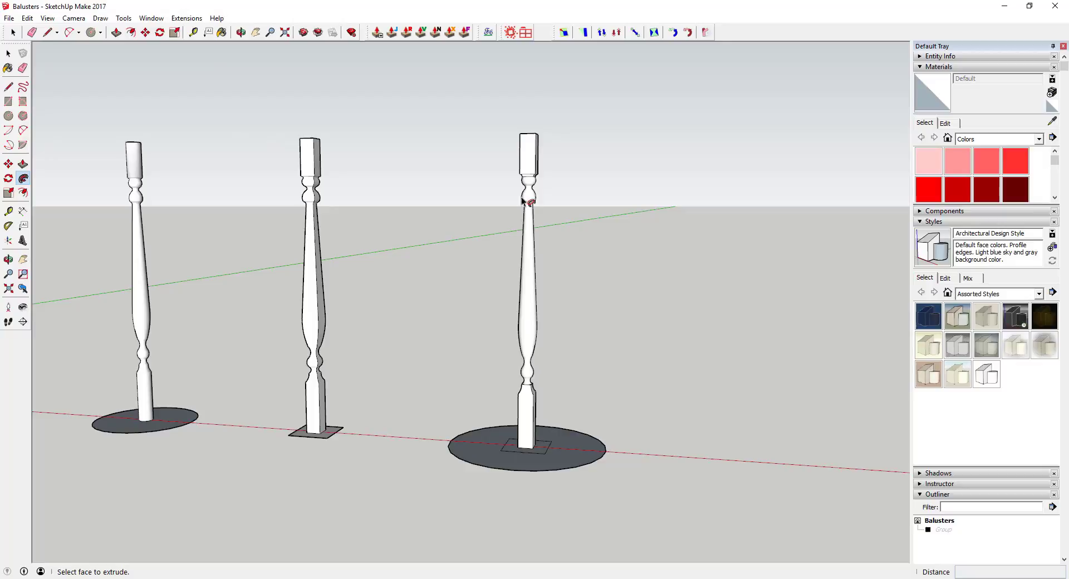
pyautogui.press('space')
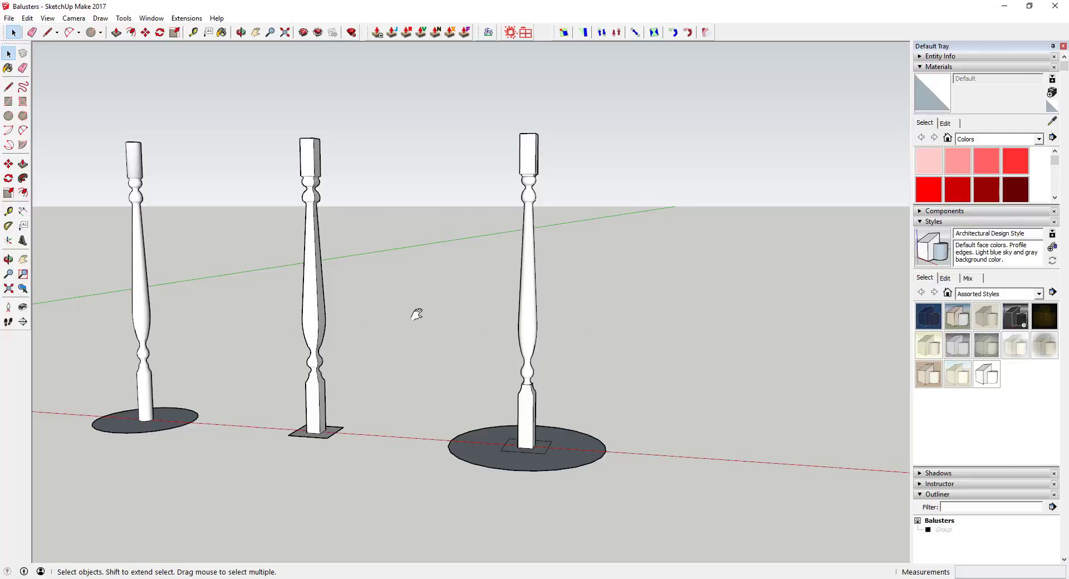
pyautogui.keyDown('shift'); pyautogui.moveTo(416, 313); pyautogui.dragTo(503, 315, button='middle'); pyautogui.keyUp('shift')
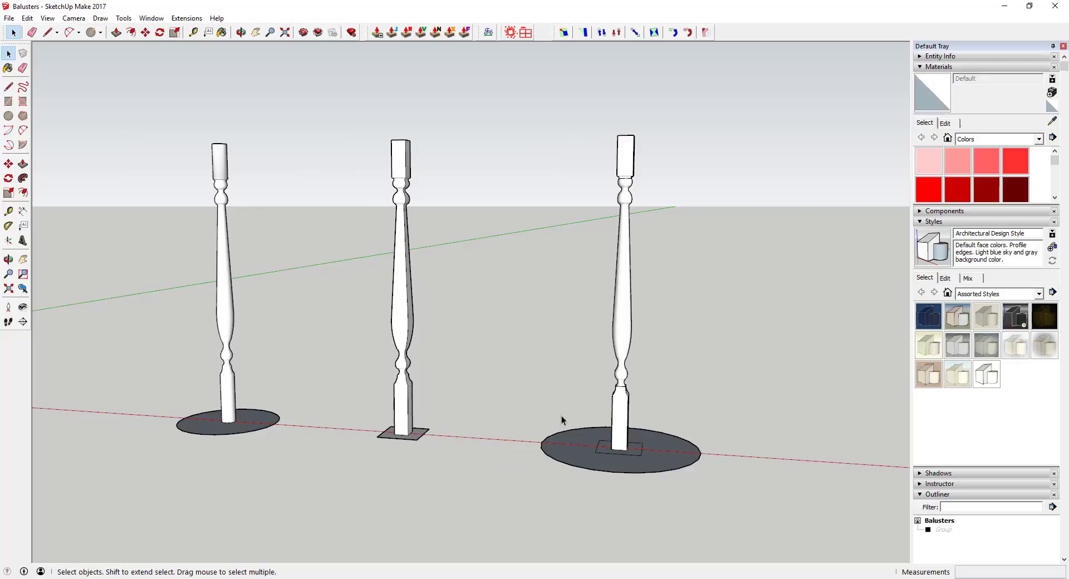